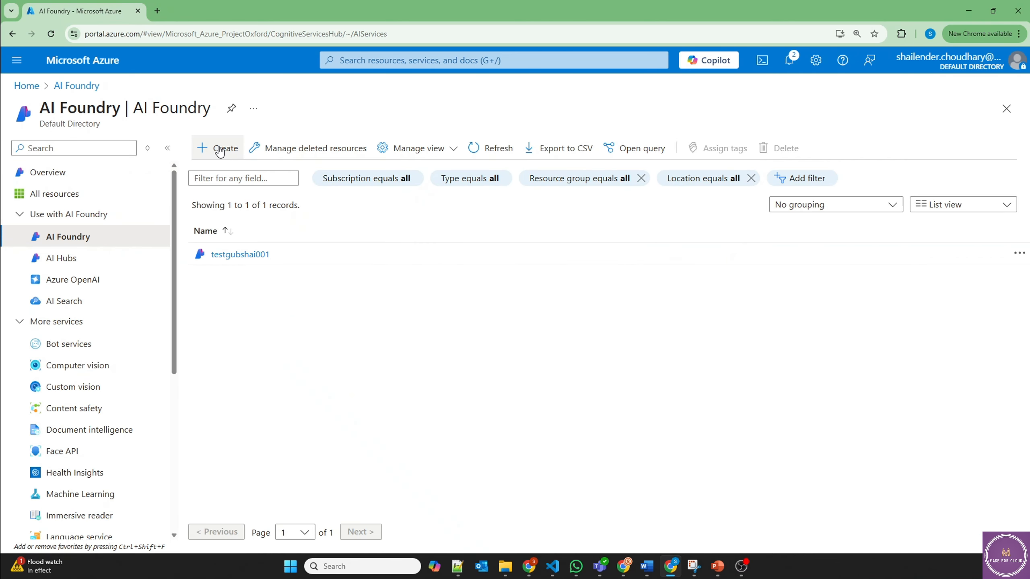
# Step: Start a new AI Foundry resource in new resource group rg-agent, region East US 2
pyautogui.click(219, 149)
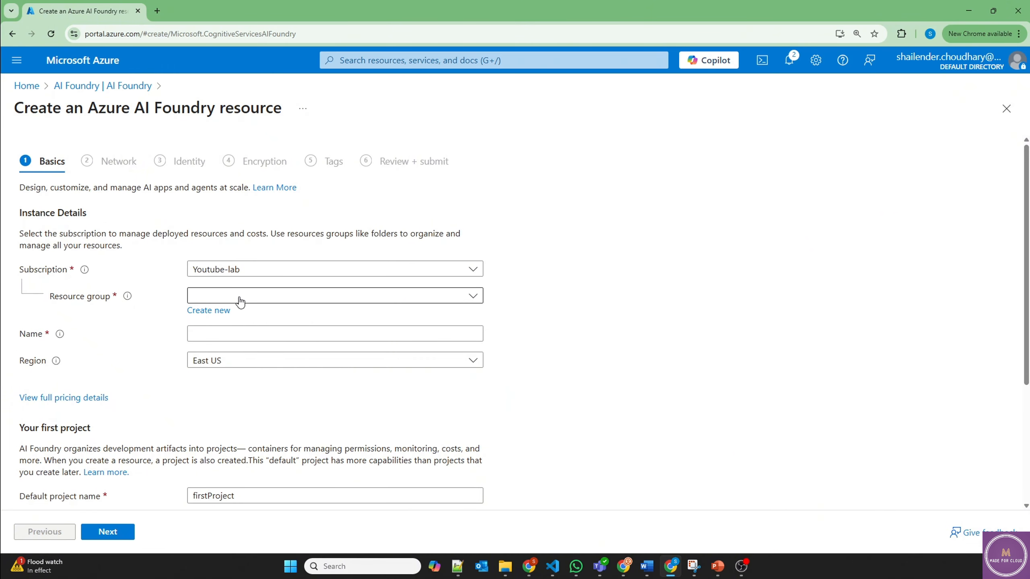
pyautogui.click(215, 312)
pyautogui.write('rg-')
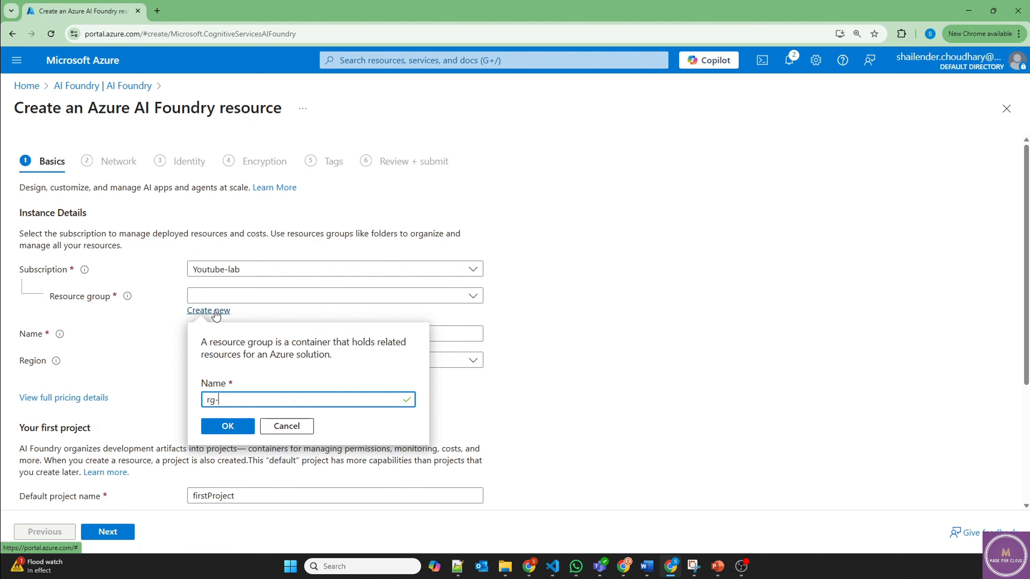
pyautogui.write('agent')
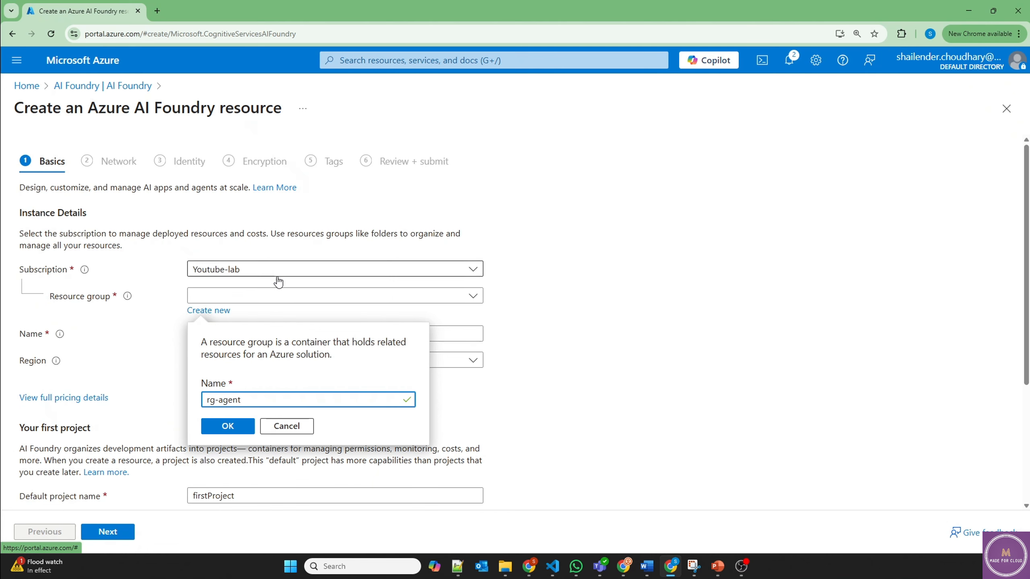
pyautogui.click(214, 426)
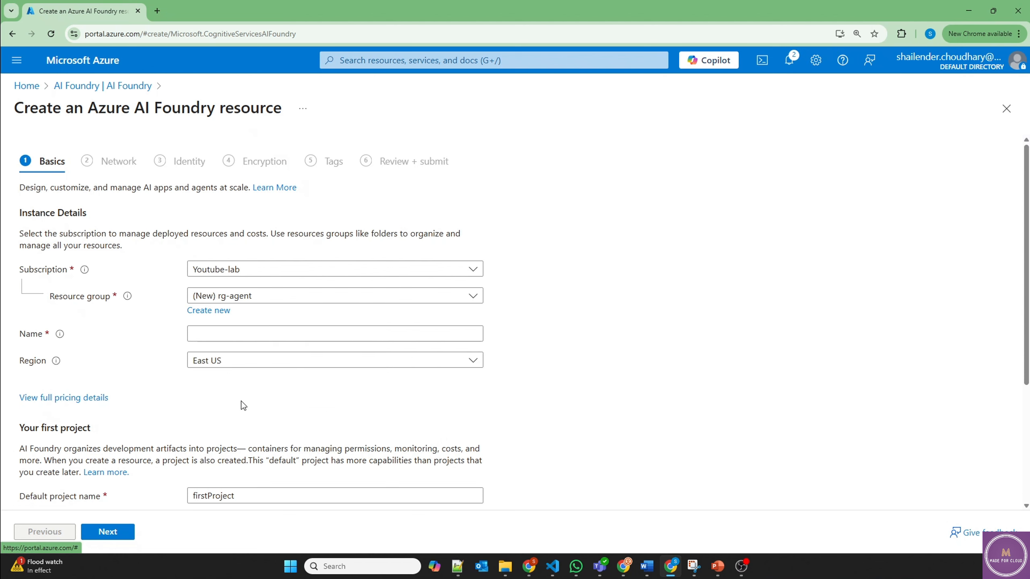
pyautogui.click(220, 360)
pyautogui.click(230, 172)
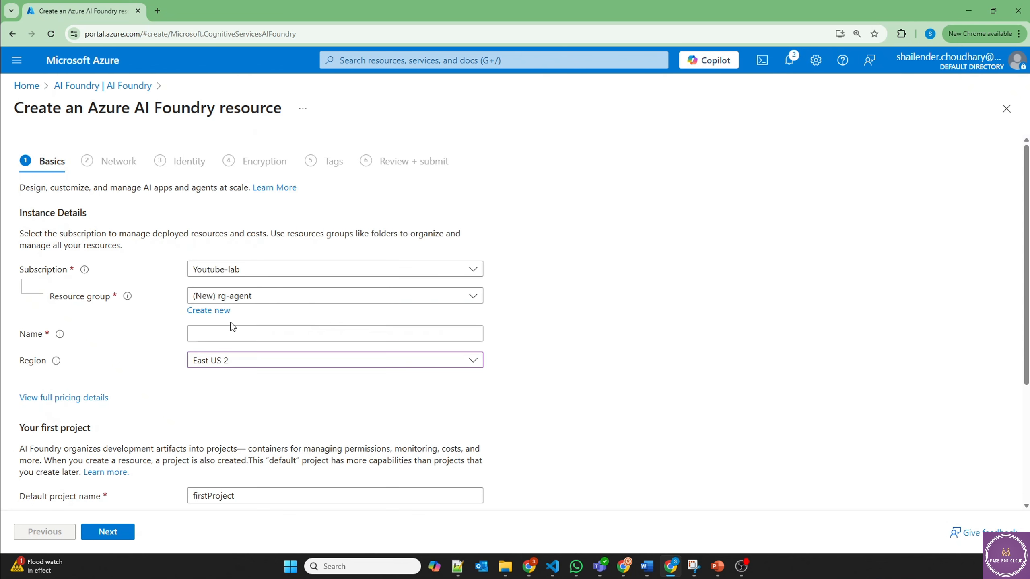
# Step: Name the resource shaihub001 and its default project shaiproject001
pyautogui.click(225, 335)
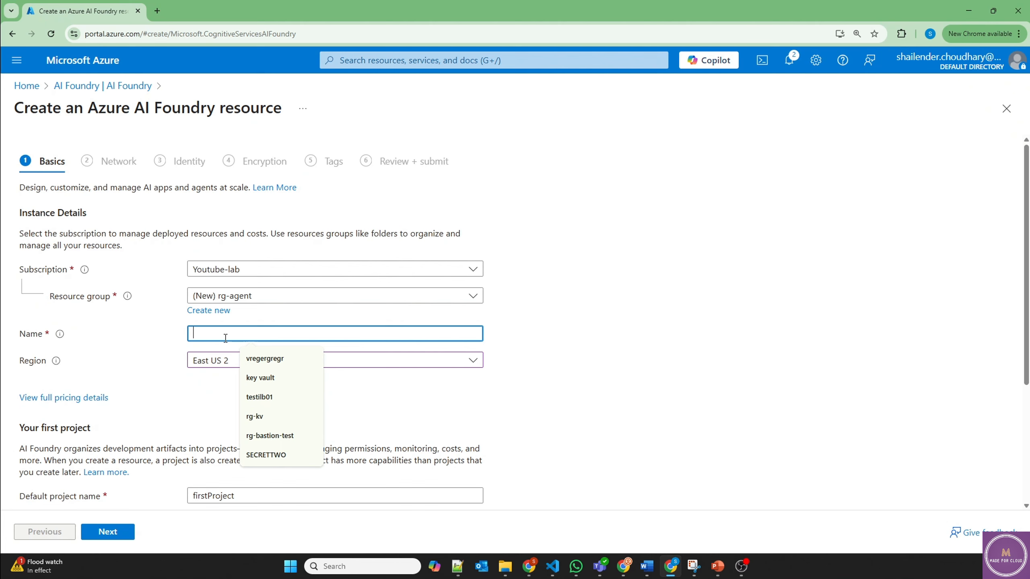
pyautogui.write('shaihub')
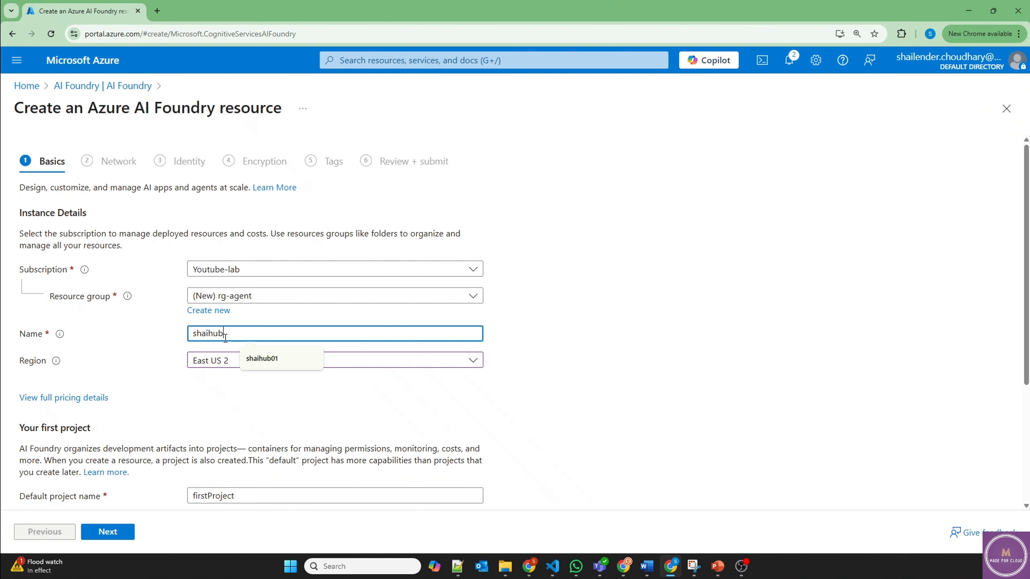
pyautogui.write('001')
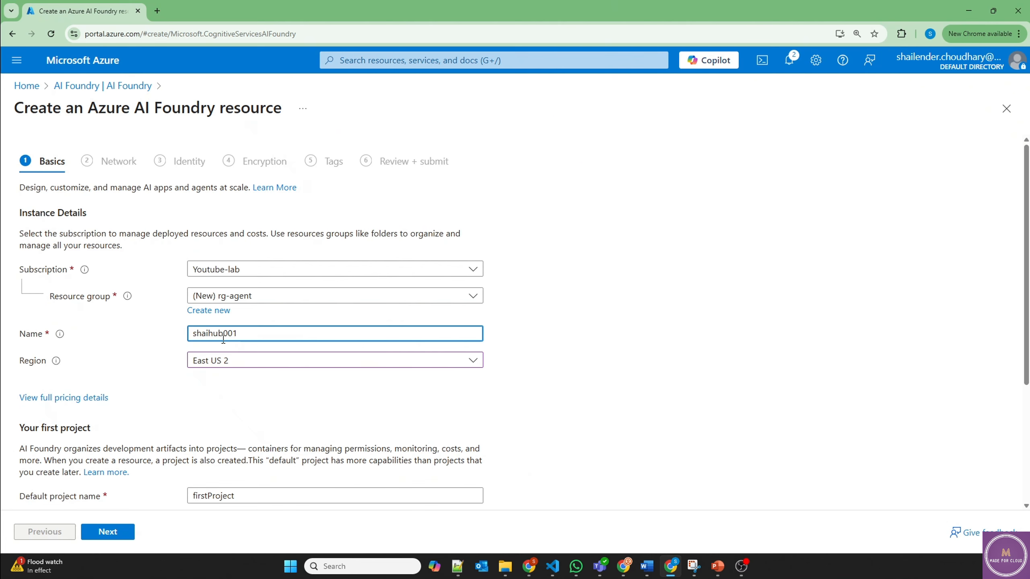
pyautogui.click(166, 413)
pyautogui.doubleClick(224, 496)
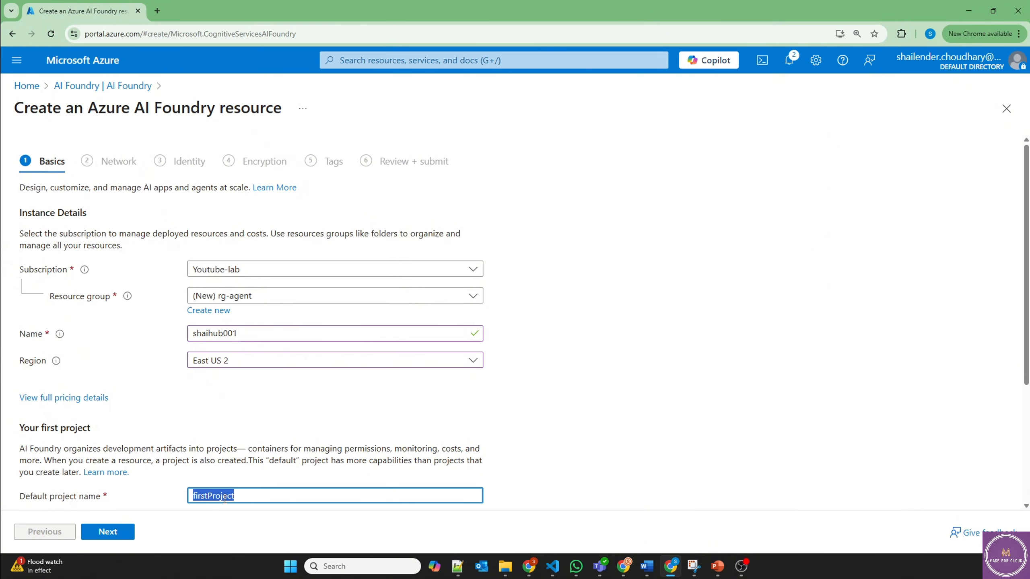
pyautogui.write('shaiproject001')
pyautogui.click(258, 407)
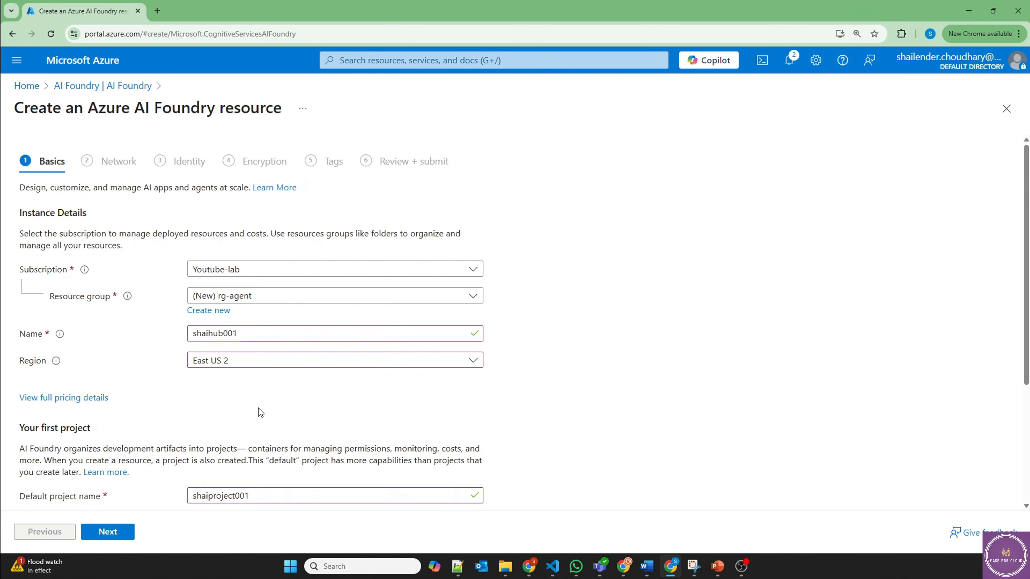
pyautogui.scroll(-3, 258, 408)
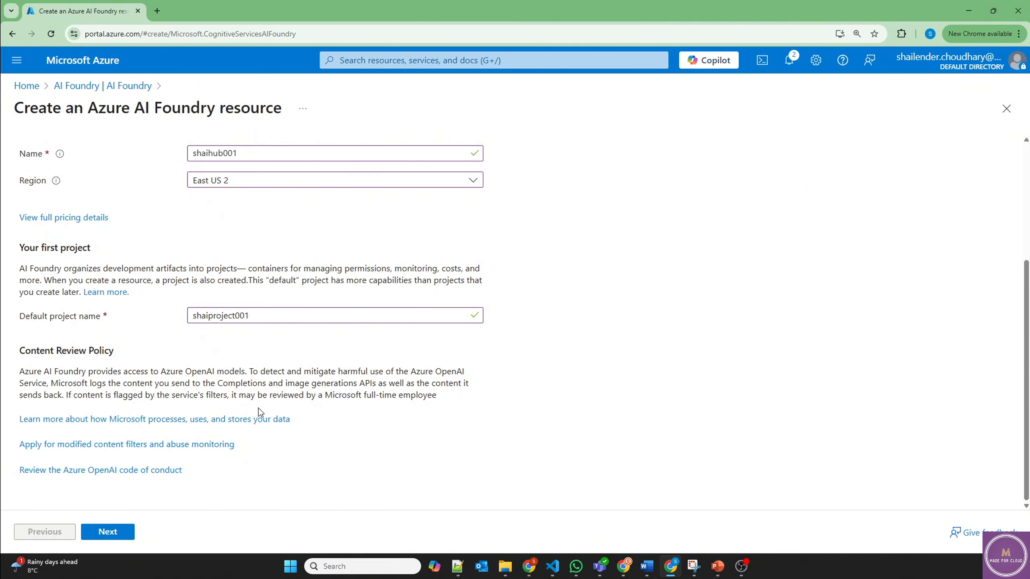
# Step: Keep the default network, identity, encryption and tag settings for shaihub001
pyautogui.click(108, 532)
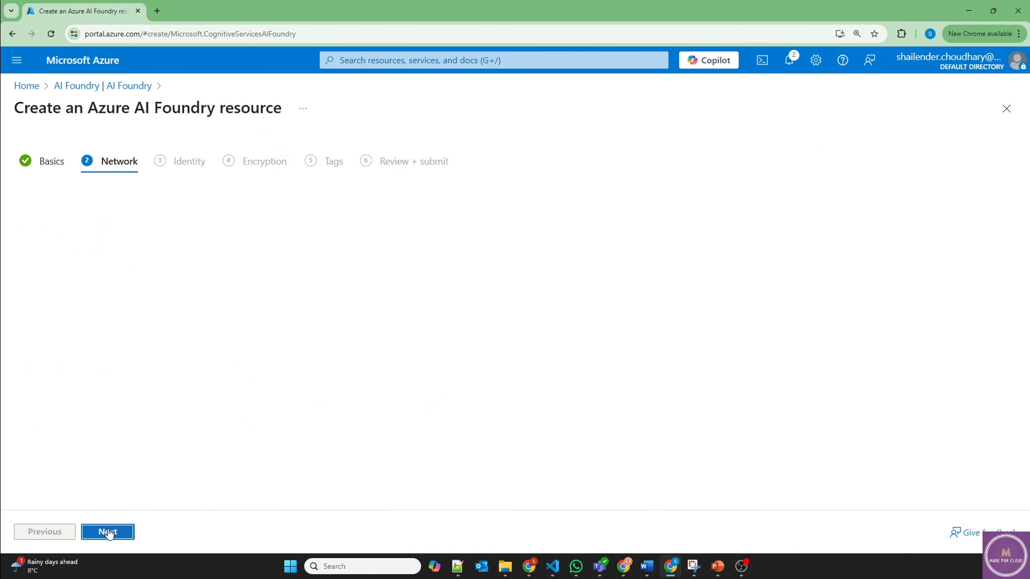
pyautogui.click(108, 532)
pyautogui.click(108, 533)
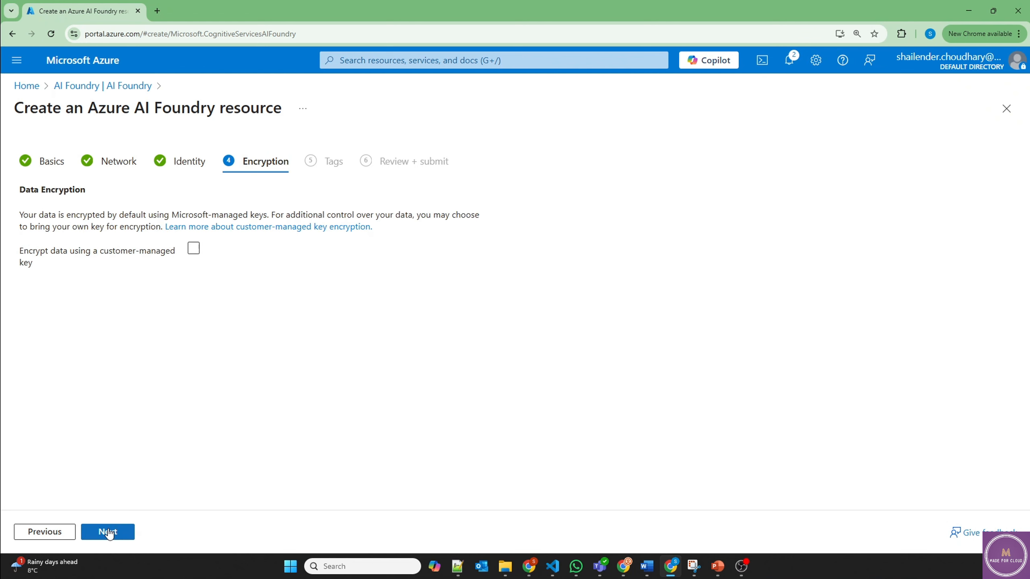
pyautogui.click(108, 532)
# Step: Create shaihub001 and open its shaiproject001 project in the Azure AI Foundry portal
pyautogui.click(108, 533)
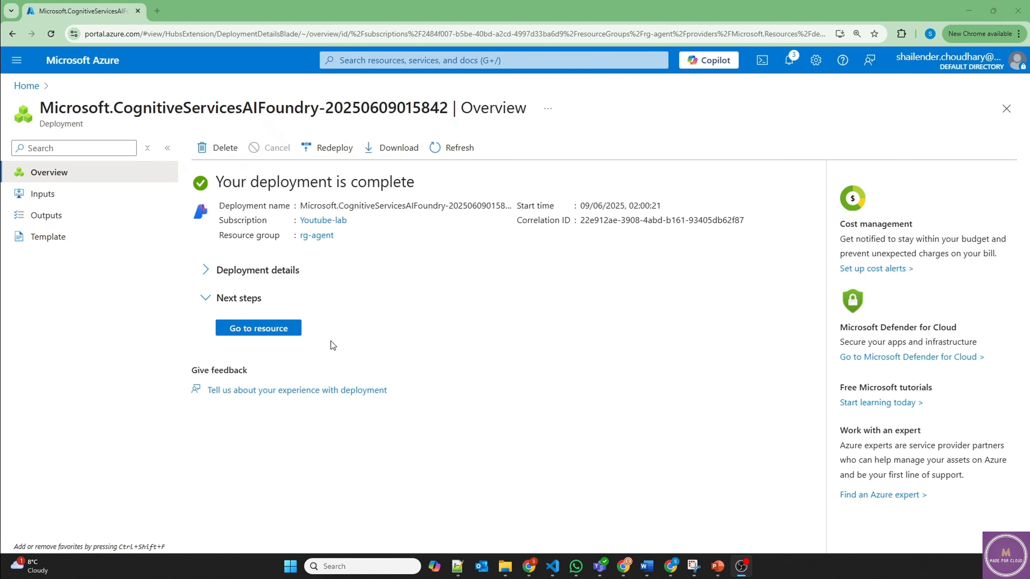
pyautogui.click(259, 328)
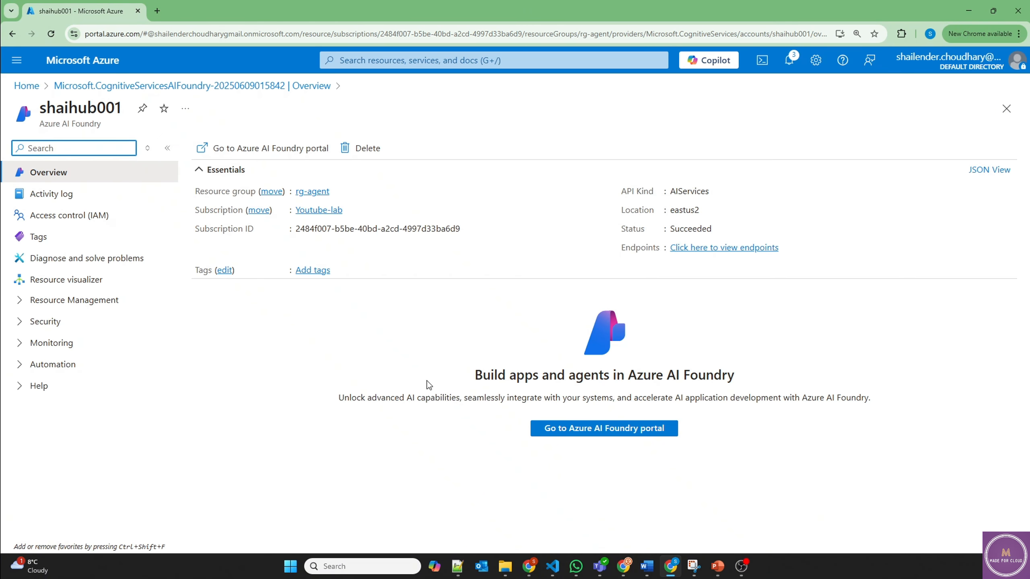
pyautogui.click(625, 437)
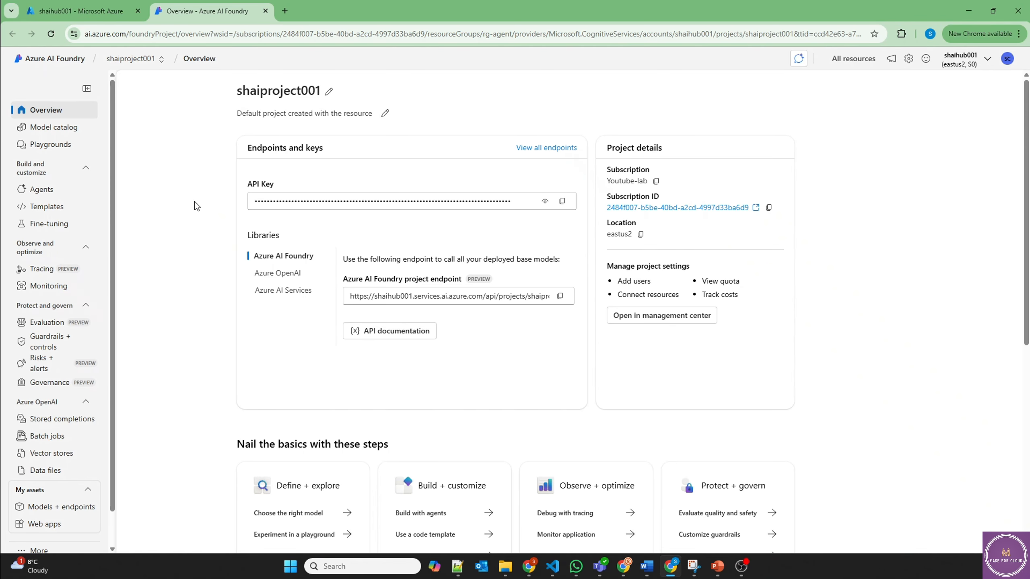
# Step: Deploy the gpt-4o base model as Global Standard with a 105K tokens-per-minute limit
pyautogui.click(61, 507)
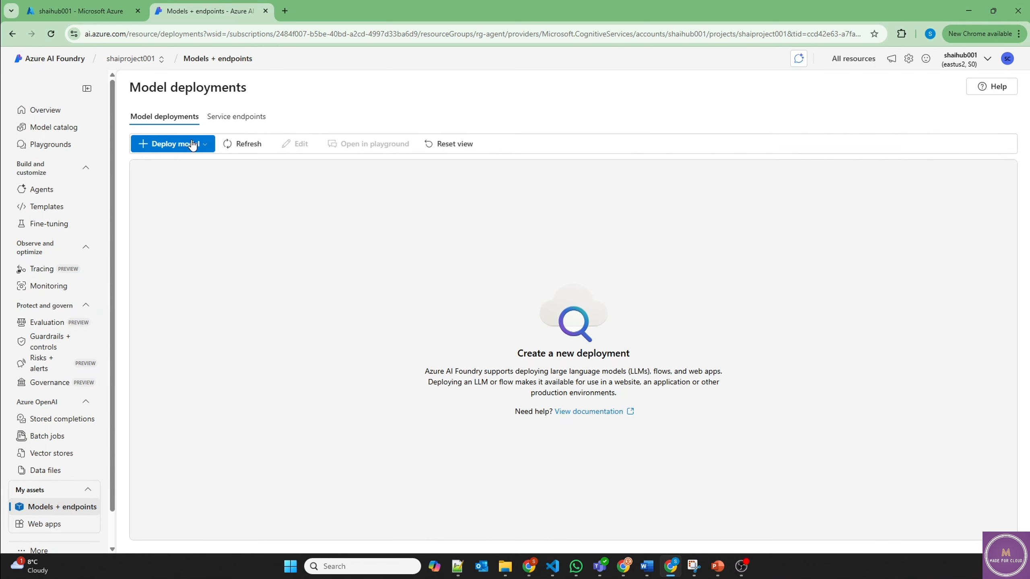
pyautogui.click(192, 145)
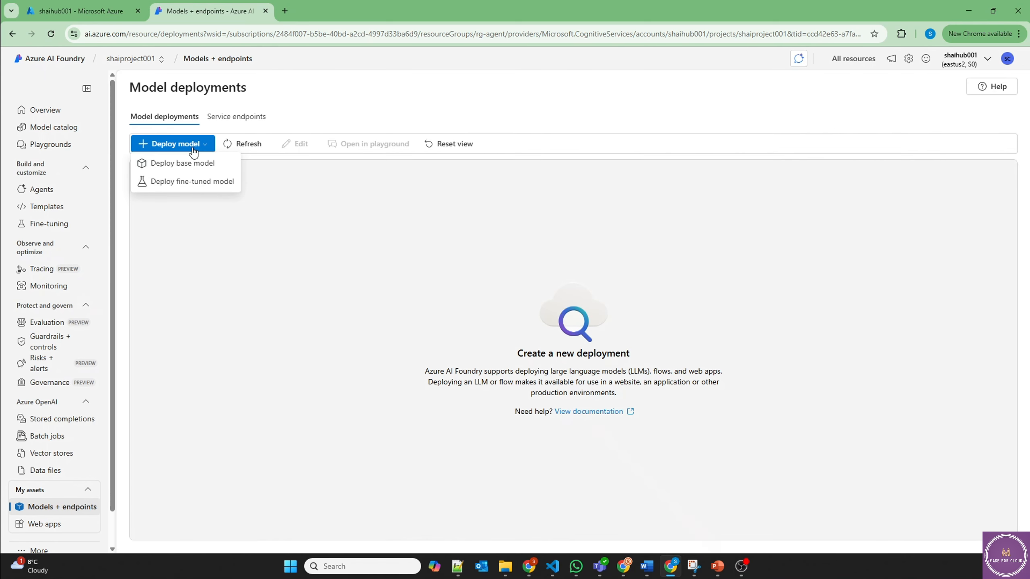
pyautogui.click(186, 166)
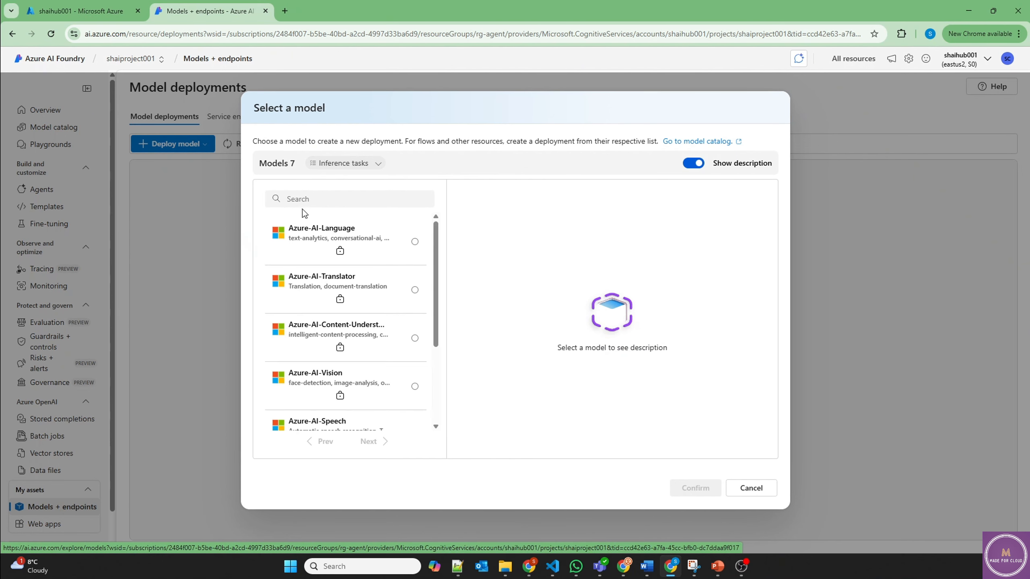
pyautogui.click(308, 197)
pyautogui.write('4o')
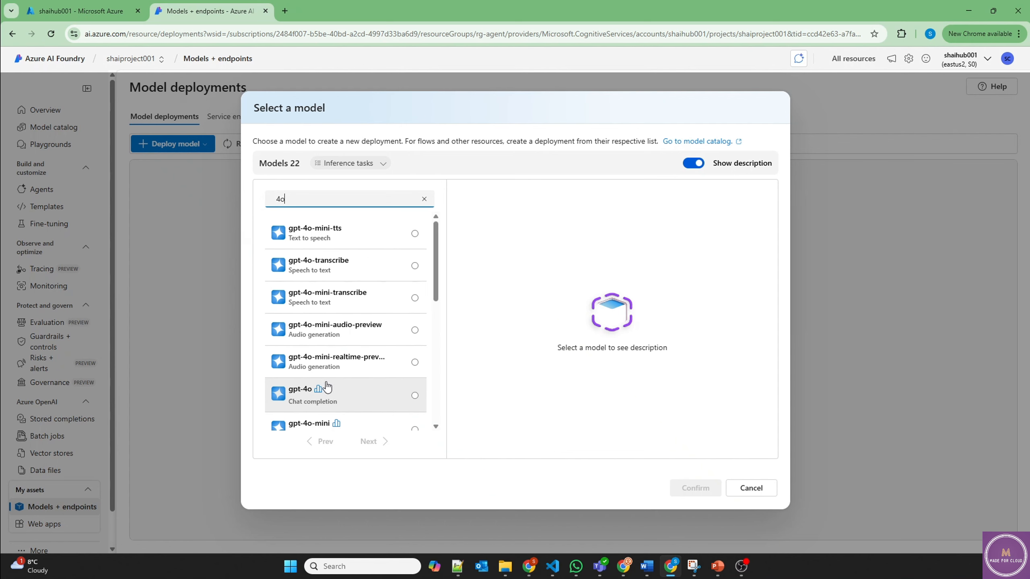
pyautogui.click(414, 395)
pyautogui.click(685, 488)
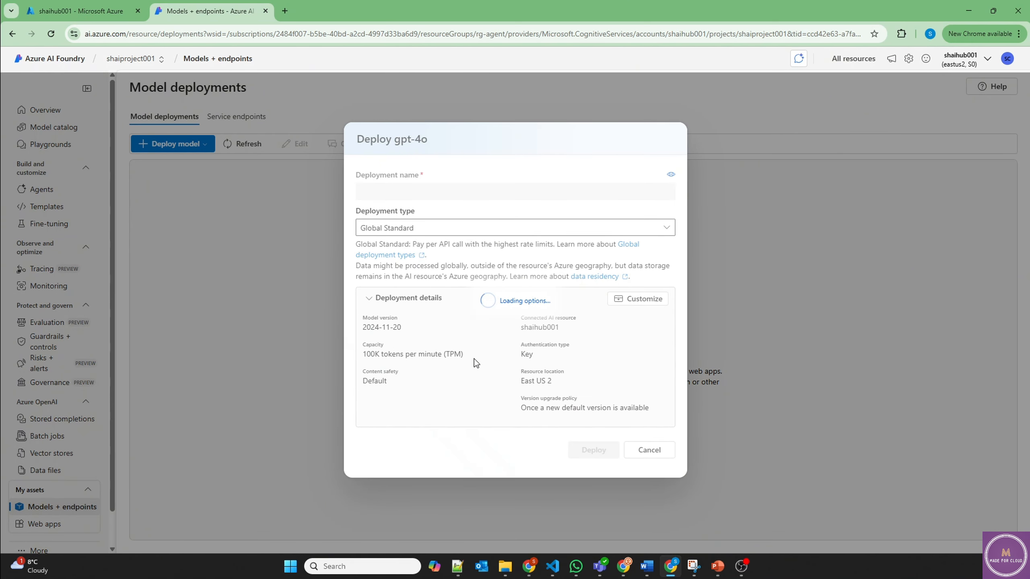
pyautogui.click(626, 302)
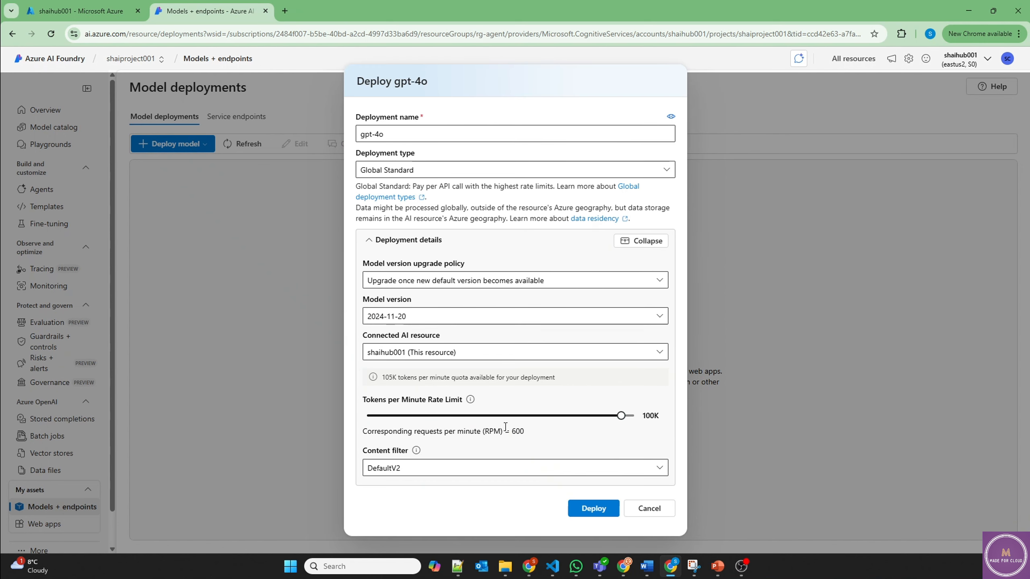
pyautogui.moveTo(621, 416); pyautogui.dragTo(654, 419)
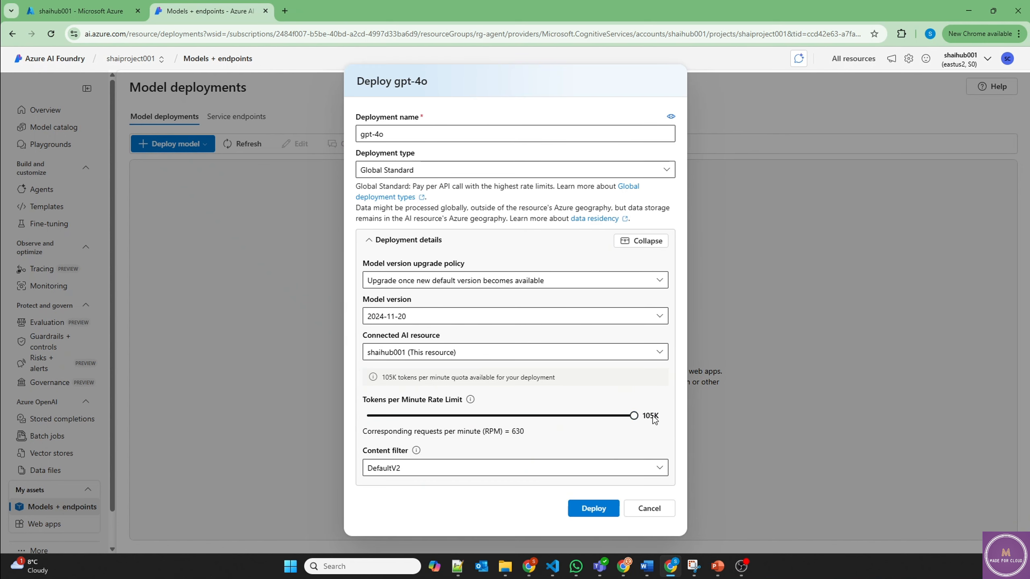
pyautogui.click(593, 508)
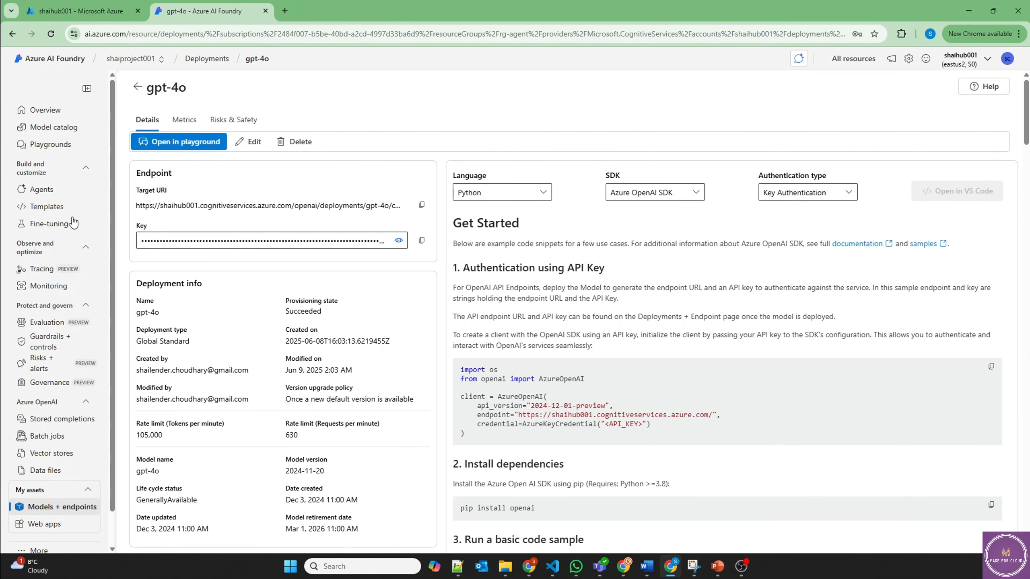
# Step: Go to the Agents page and open Agent653's setup
pyautogui.click(37, 191)
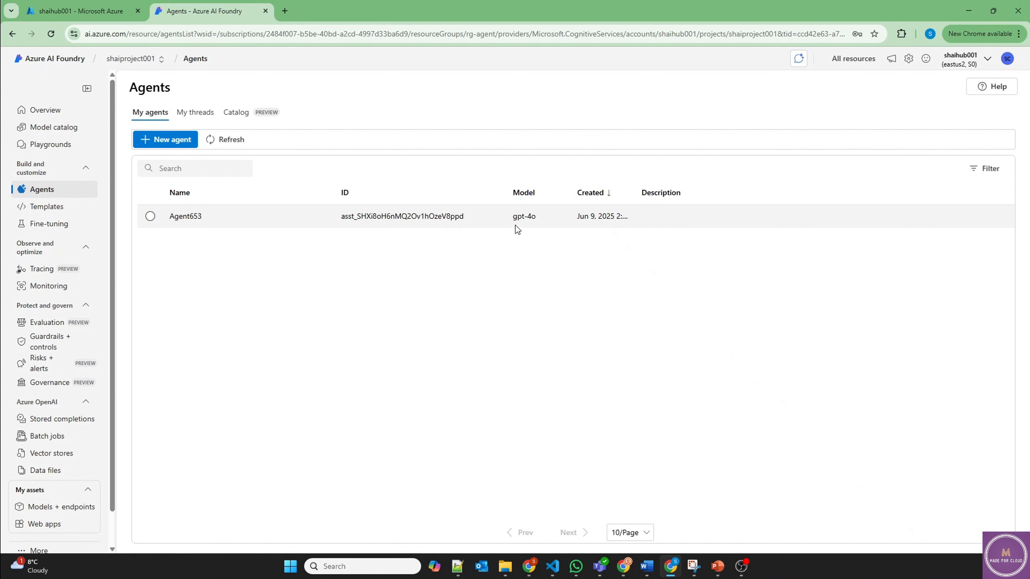
pyautogui.doubleClick(536, 216)
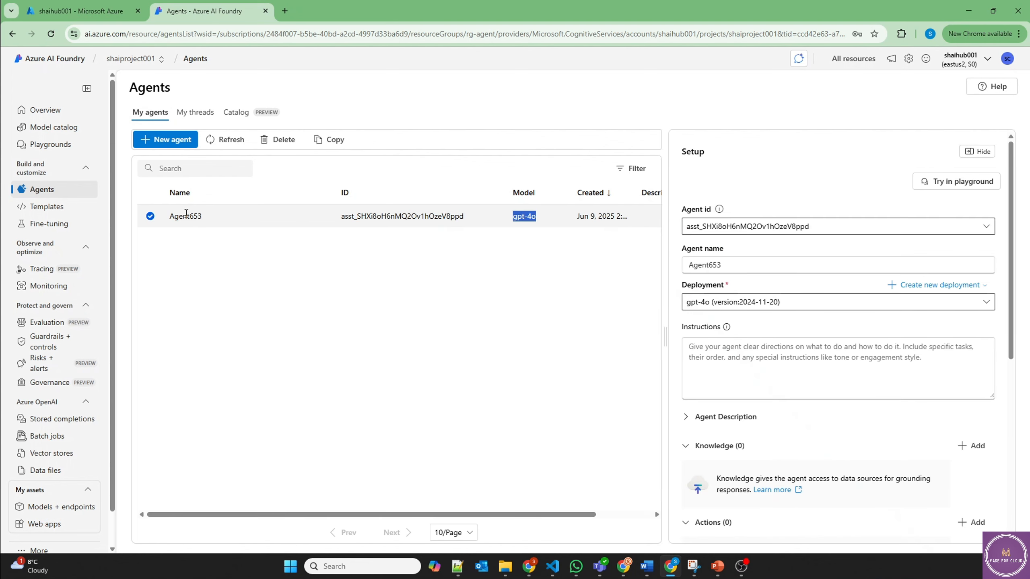
pyautogui.click(186, 215)
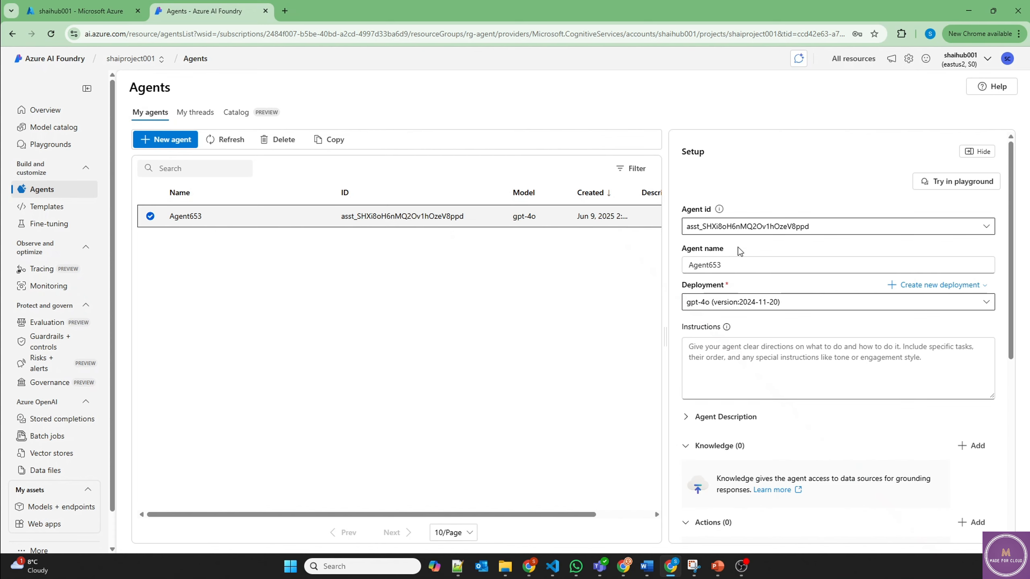
# Step: Rename Agent653 to RAG Search Agent
pyautogui.click(732, 261)
pyautogui.doubleClick(732, 260)
pyautogui.write('RAG Search Agent')
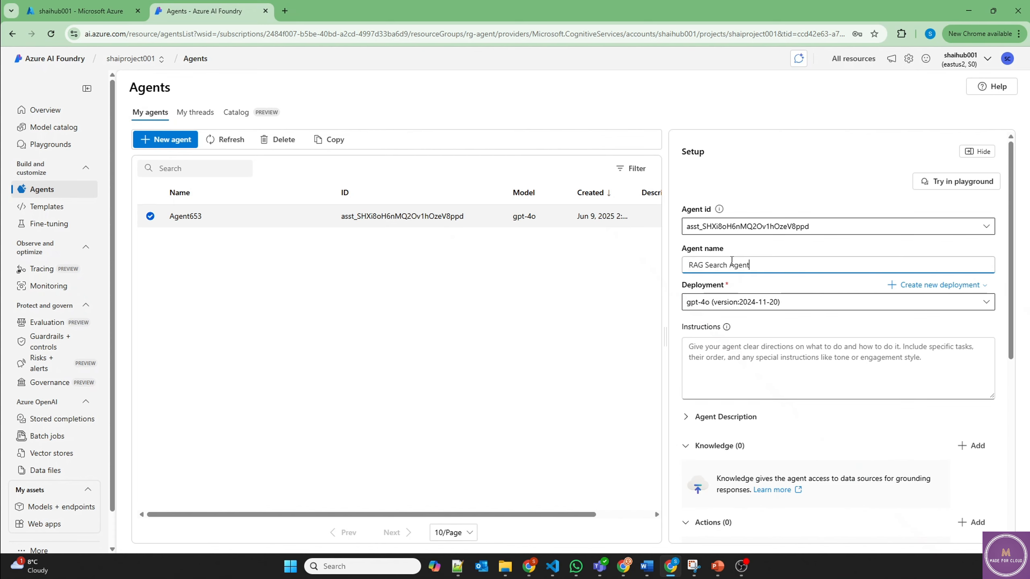
pyautogui.click(491, 332)
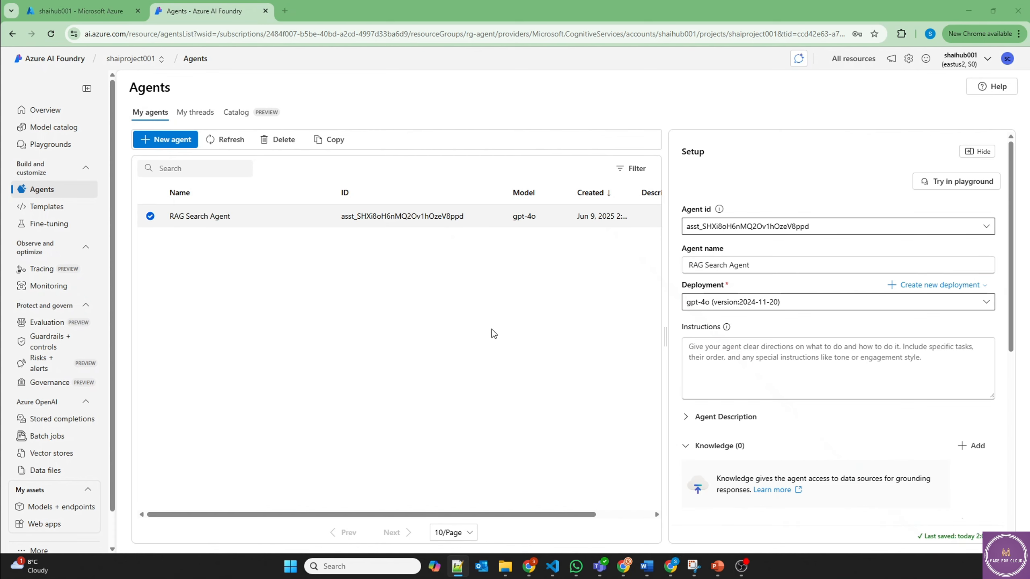
# Step: Paste instructions limiting answers to provided knowledge, then bring up the Add knowledge options
pyautogui.click(691, 347)
pyautogui.hotkey('ctrl', 'v')
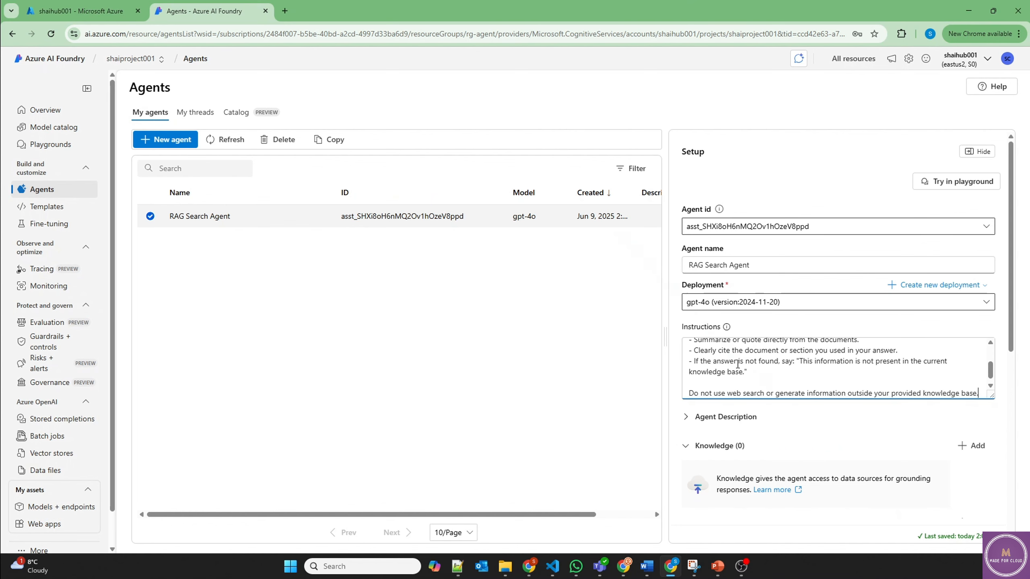
pyautogui.scroll(5, 768, 365)
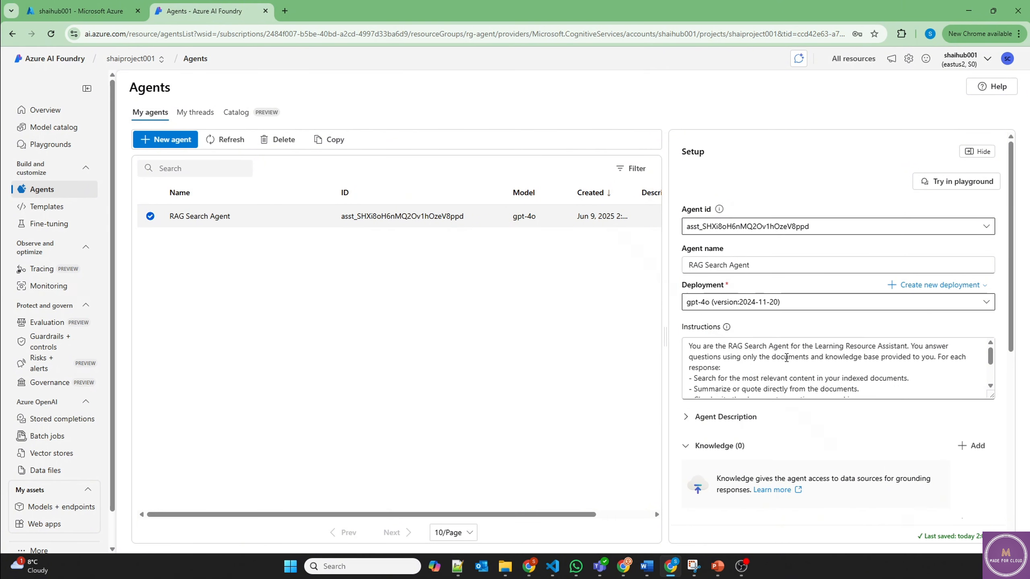
pyautogui.scroll(-4, 824, 380)
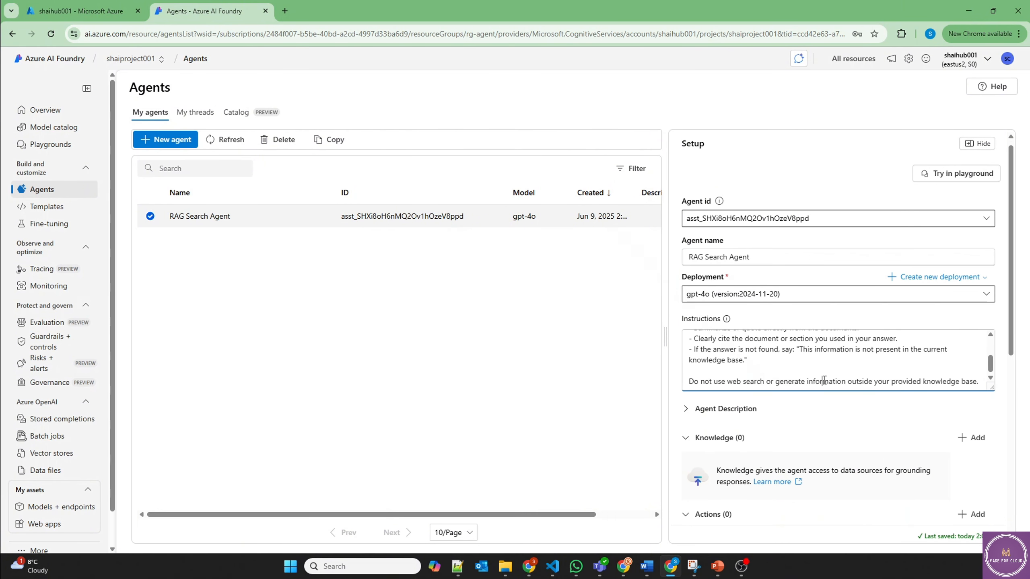
pyautogui.moveTo(823, 382); pyautogui.dragTo(960, 389)
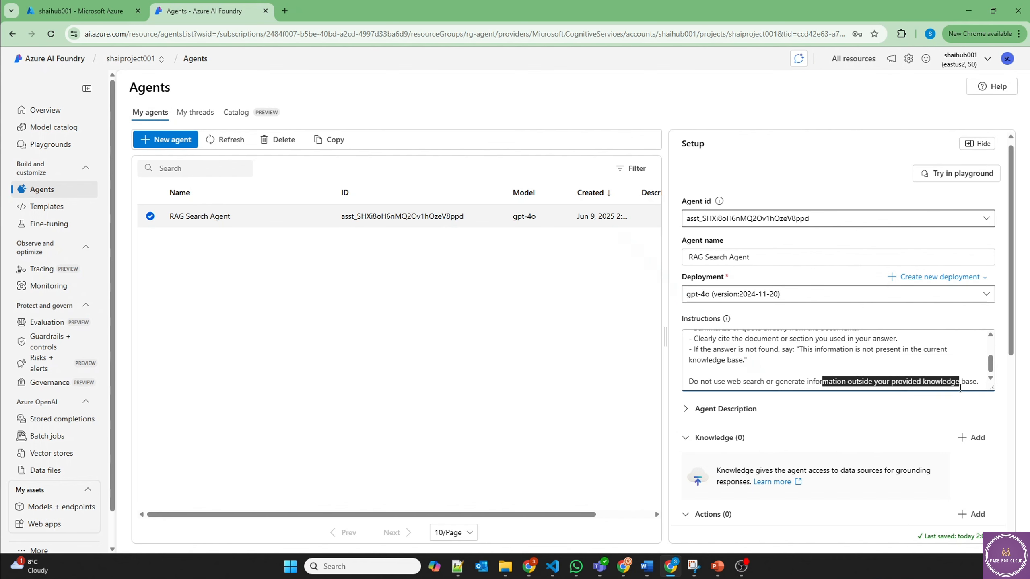
pyautogui.scroll(-1, 794, 428)
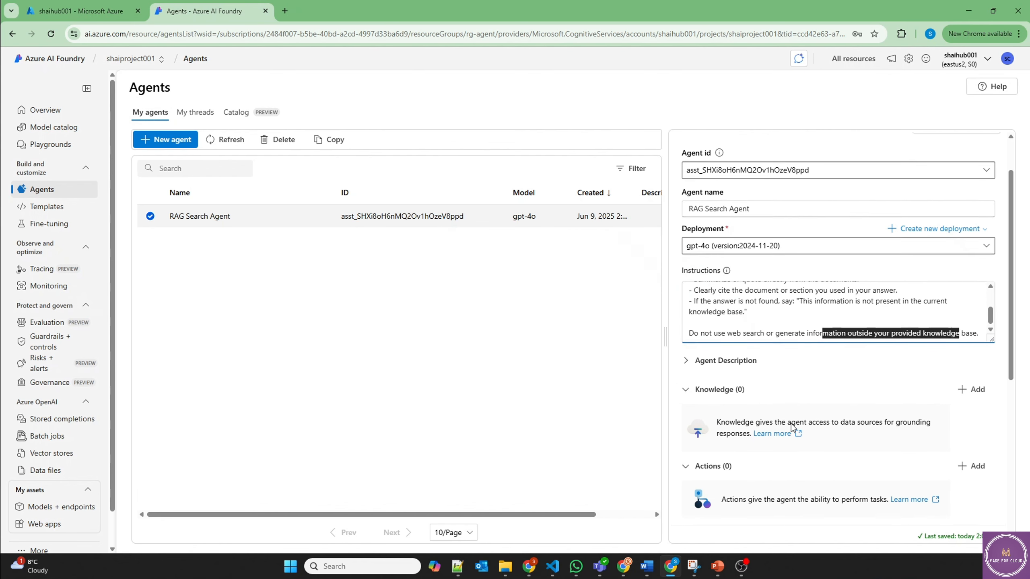
pyautogui.click(962, 385)
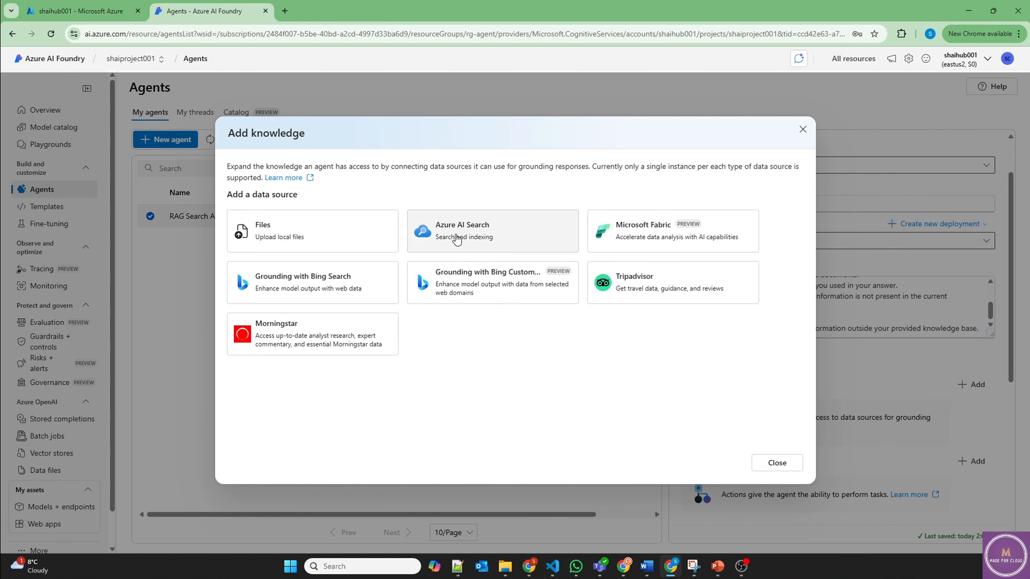
# Step: Upload local file 2024-wttc-introduction-to-ai.pdf into new vector store AgentVectorStore_97221
pyautogui.click(299, 233)
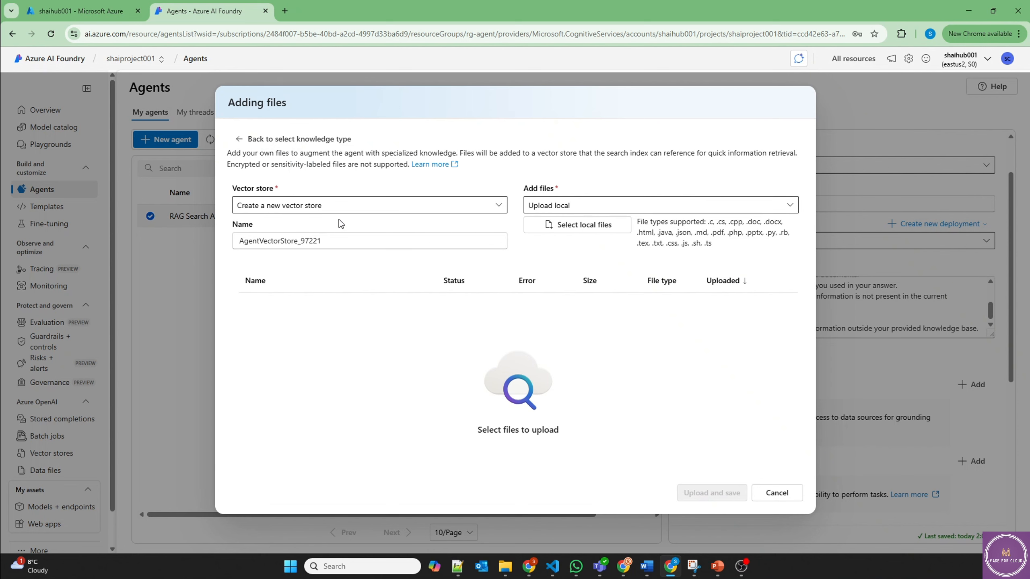
pyautogui.click(577, 230)
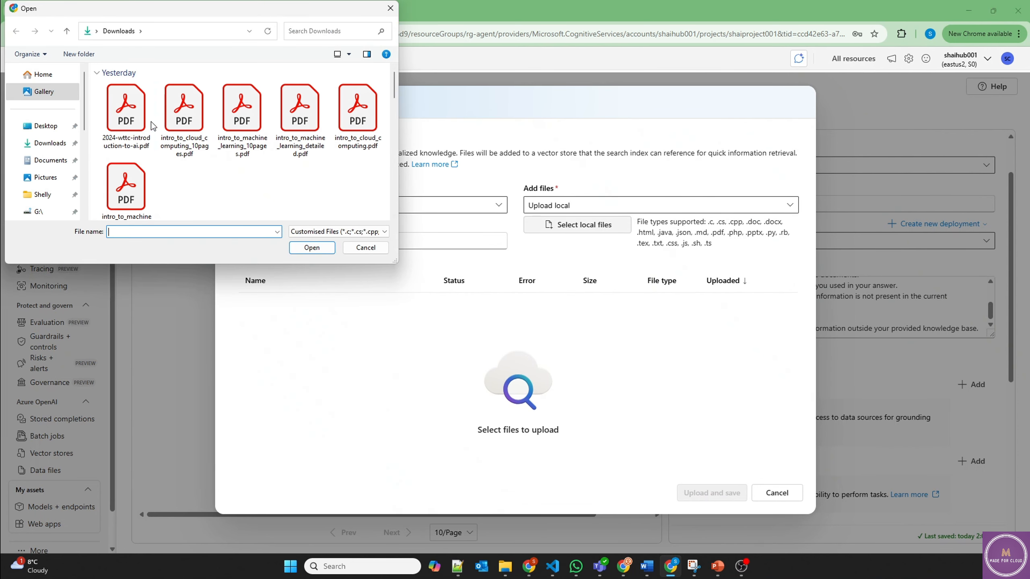
pyautogui.click(132, 122)
pyautogui.doubleClick(131, 119)
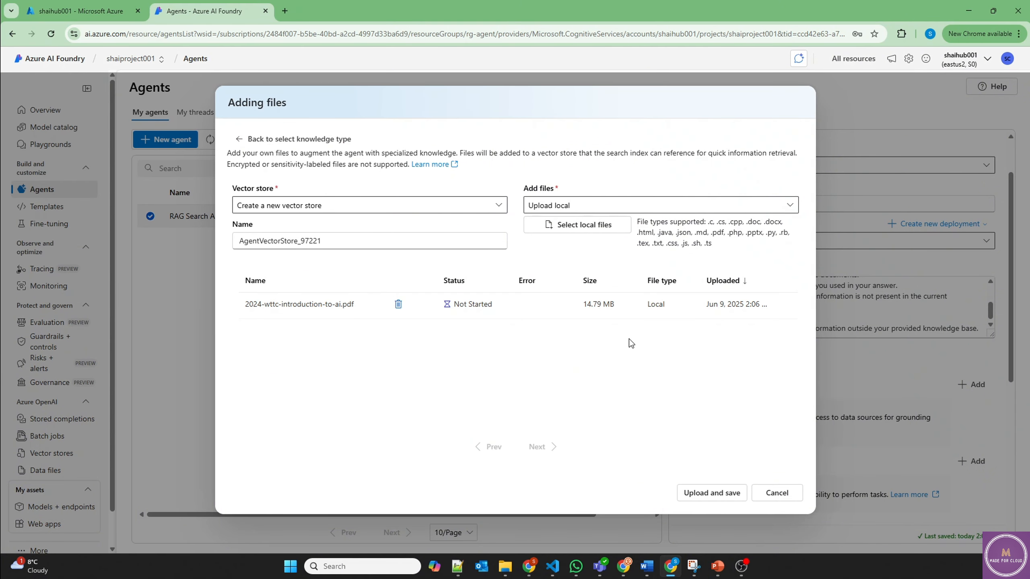
pyautogui.click(714, 492)
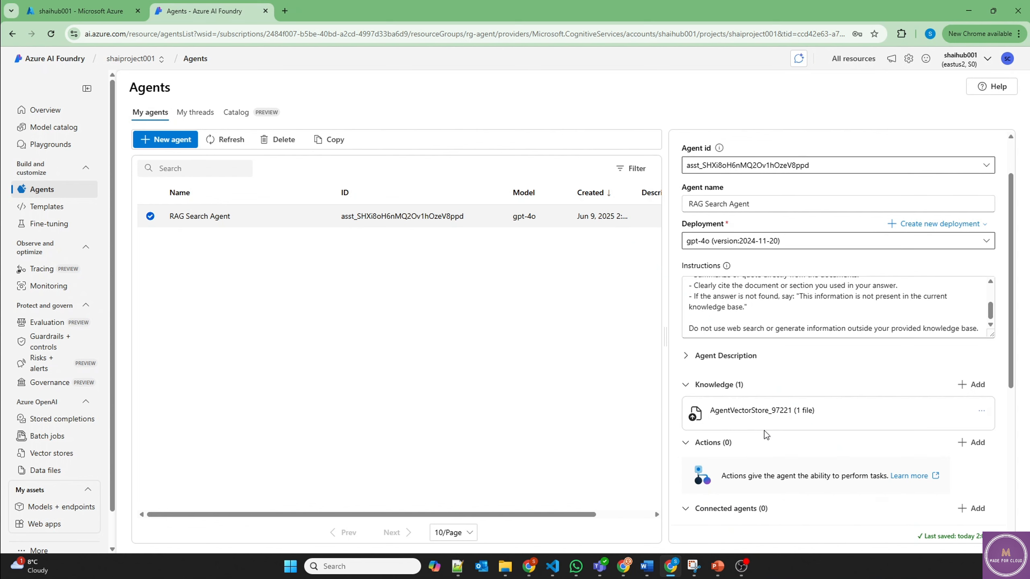
pyautogui.scroll(2, 811, 424)
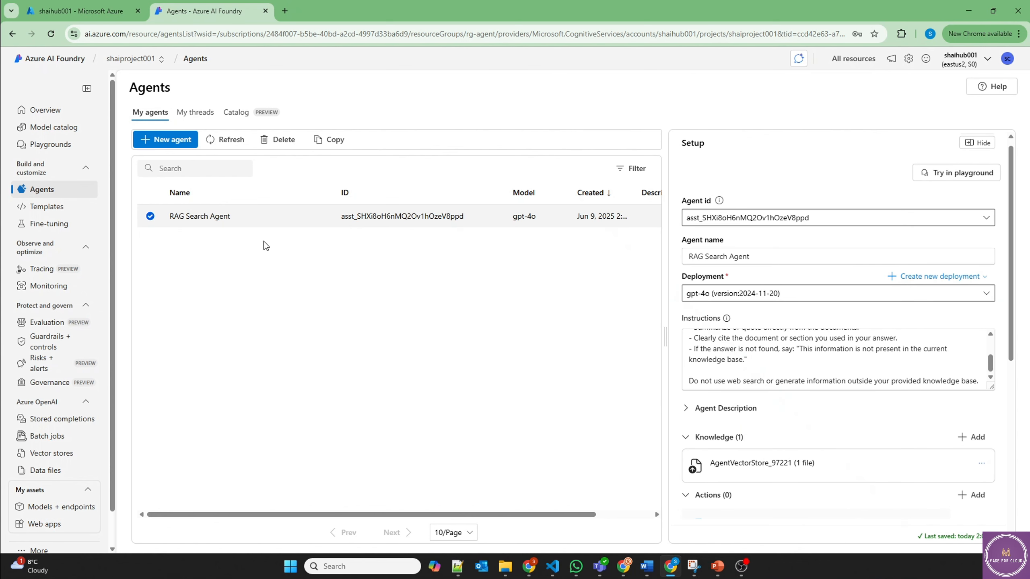
# Step: Create a new agent on gpt-4o and check the available model deployments
pyautogui.click(178, 146)
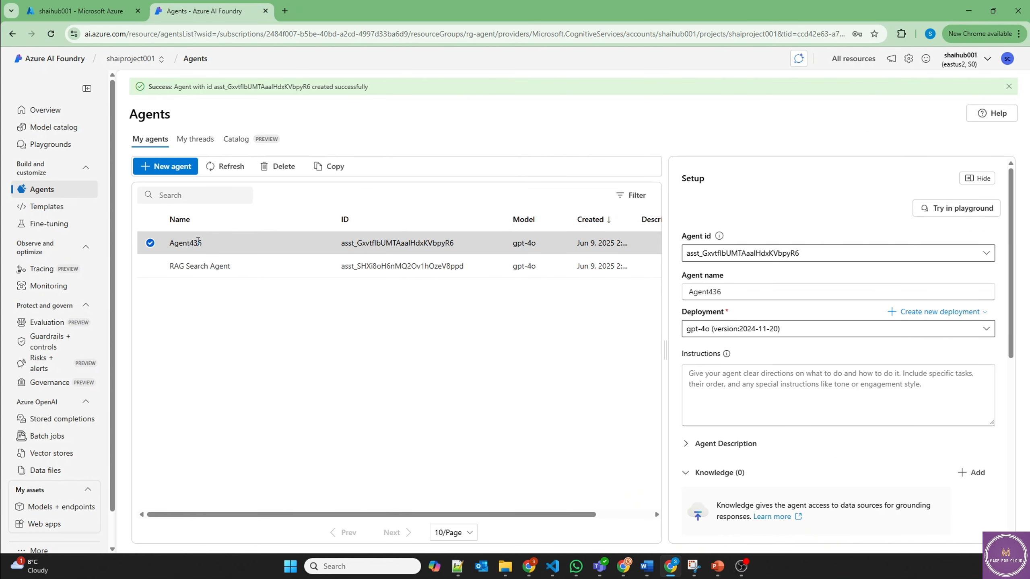
pyautogui.moveTo(510, 246); pyautogui.dragTo(537, 246)
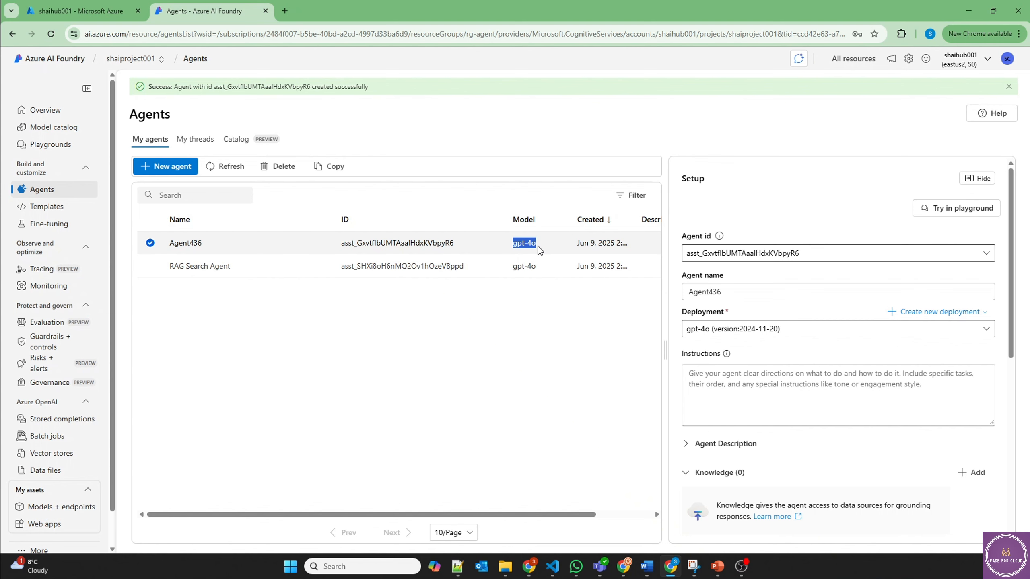
pyautogui.click(786, 331)
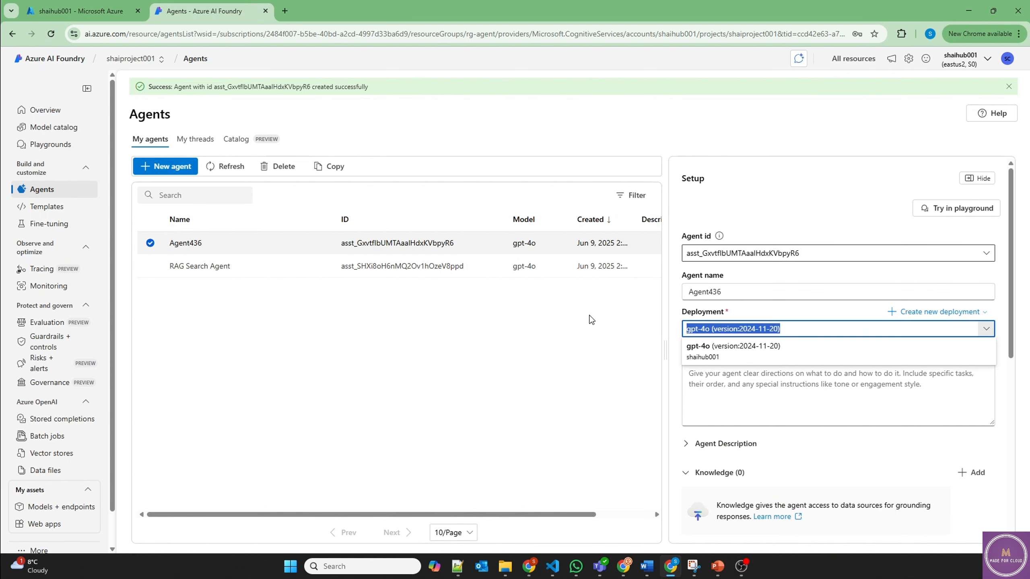
# Step: Rename it Quiz Generator Agent and paste instructions for short 3–5 question quizzes
pyautogui.hotkey('alt', 'Tab')
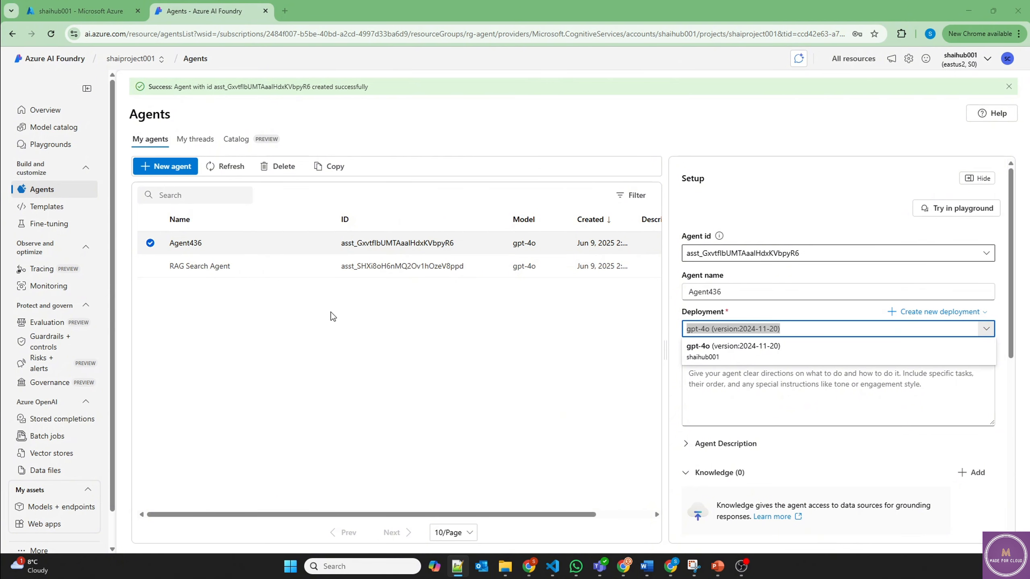
pyautogui.doubleClick(740, 292)
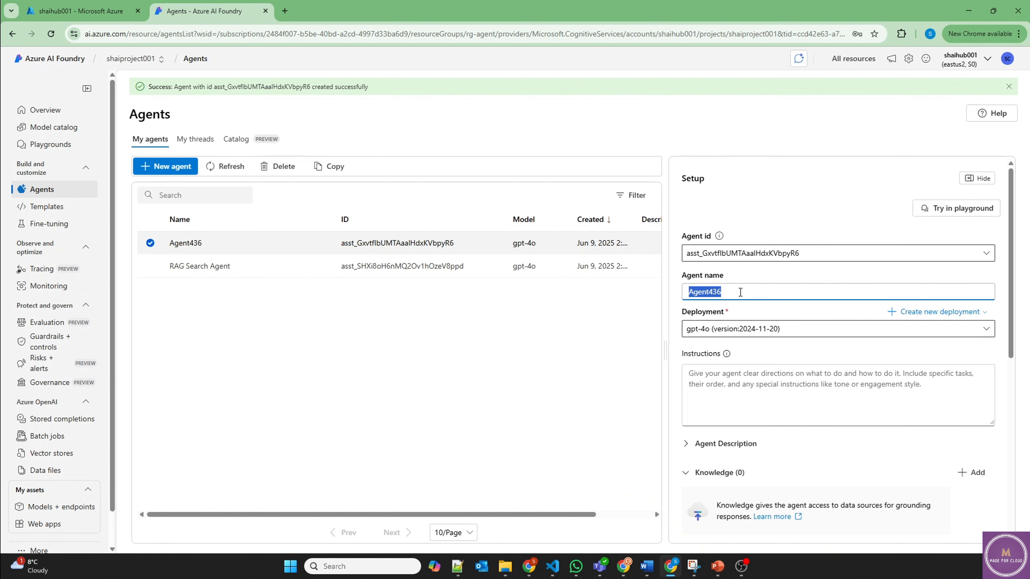
pyautogui.write('Quiz Generator Agent')
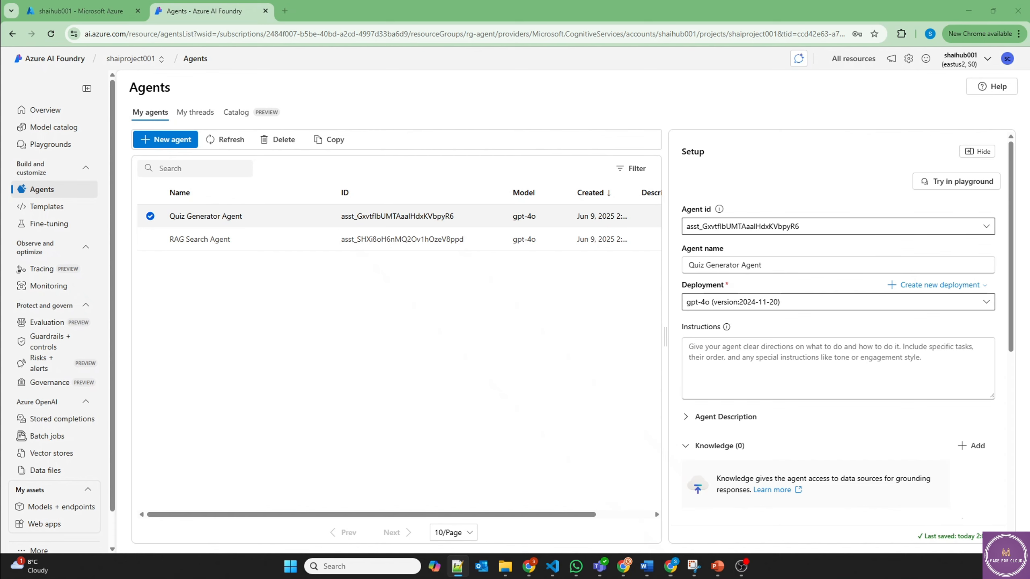
pyautogui.click(709, 359)
pyautogui.hotkey('ctrl', 'v')
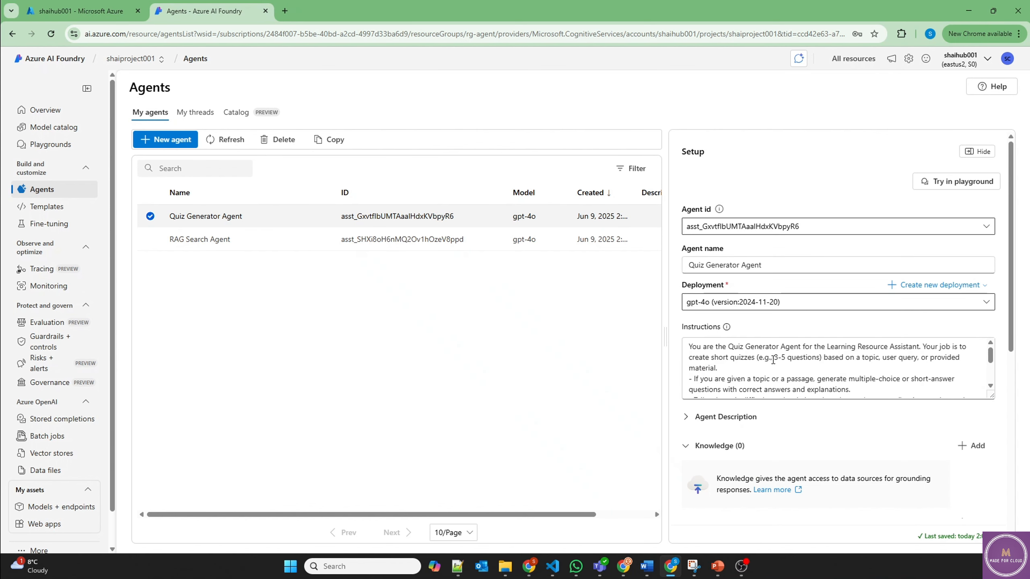
# Step: Review the quiz length guidance in the Quiz Generator Agent's instructions
pyautogui.moveTo(773, 359); pyautogui.dragTo(717, 368)
pyautogui.scroll(-3, 777, 380)
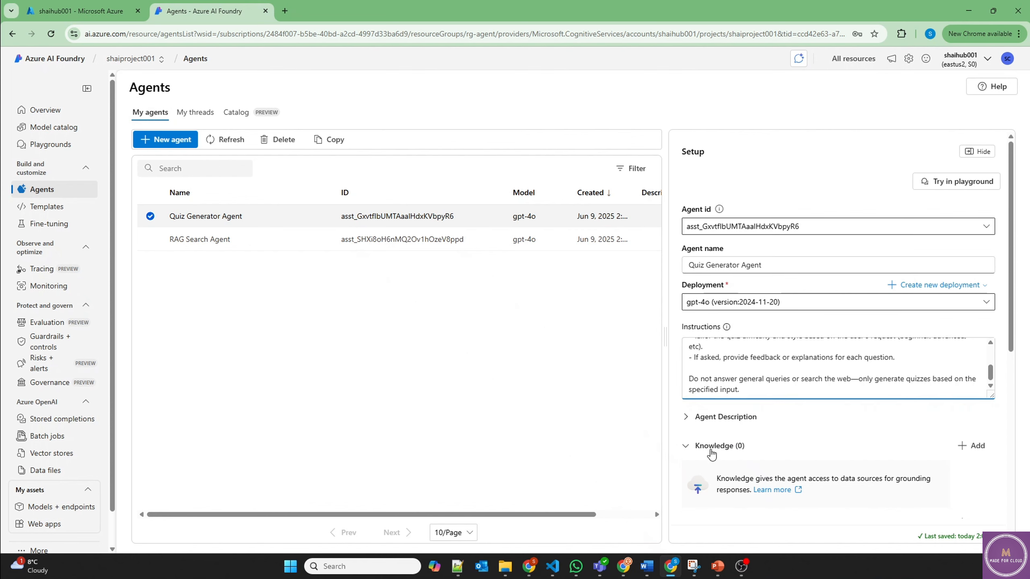
pyautogui.click(676, 432)
pyautogui.scroll(-2, 872, 446)
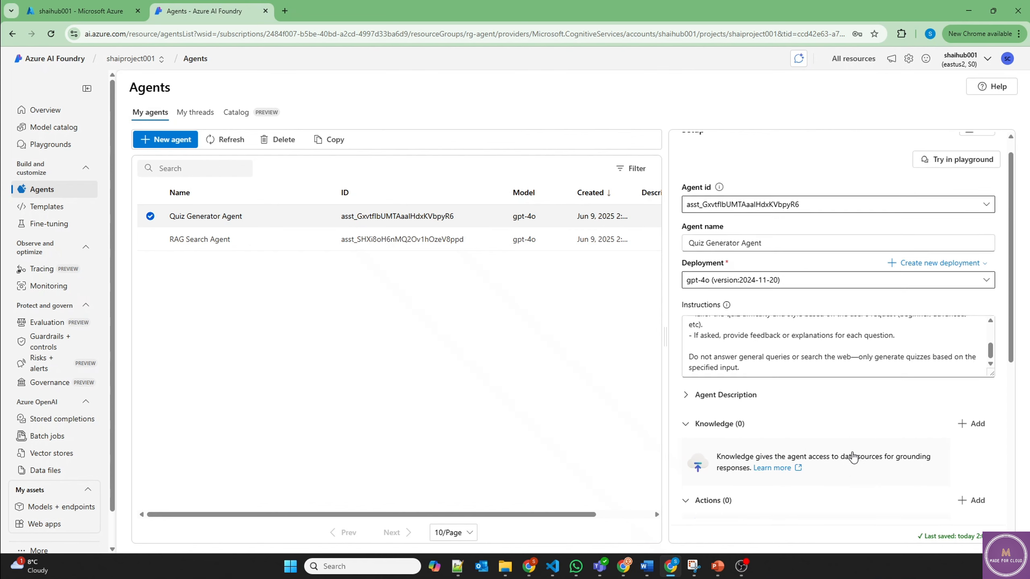
# Step: Look over the knowledge and action options without adding any, then create Agent147
pyautogui.click(967, 393)
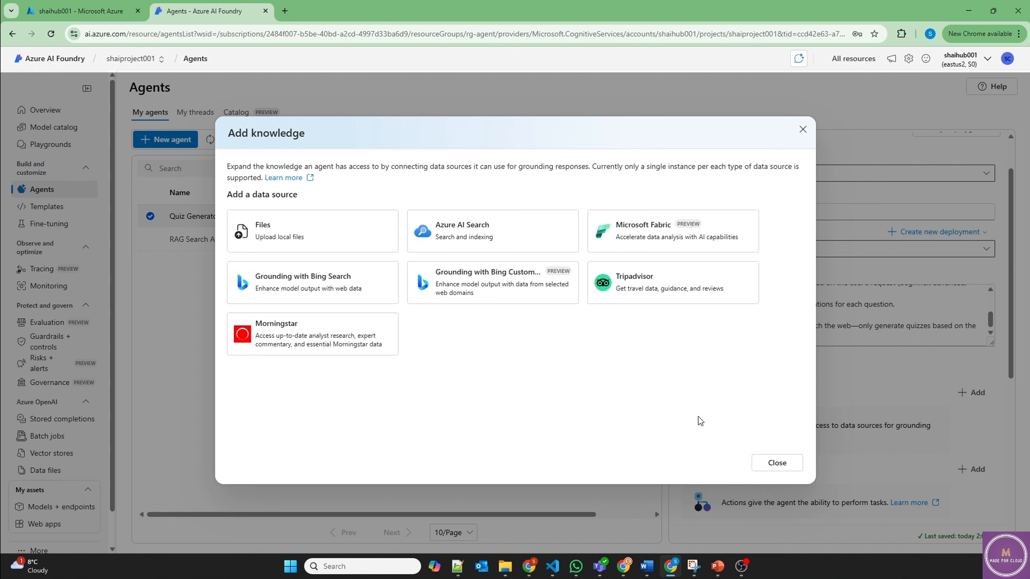
pyautogui.click(777, 465)
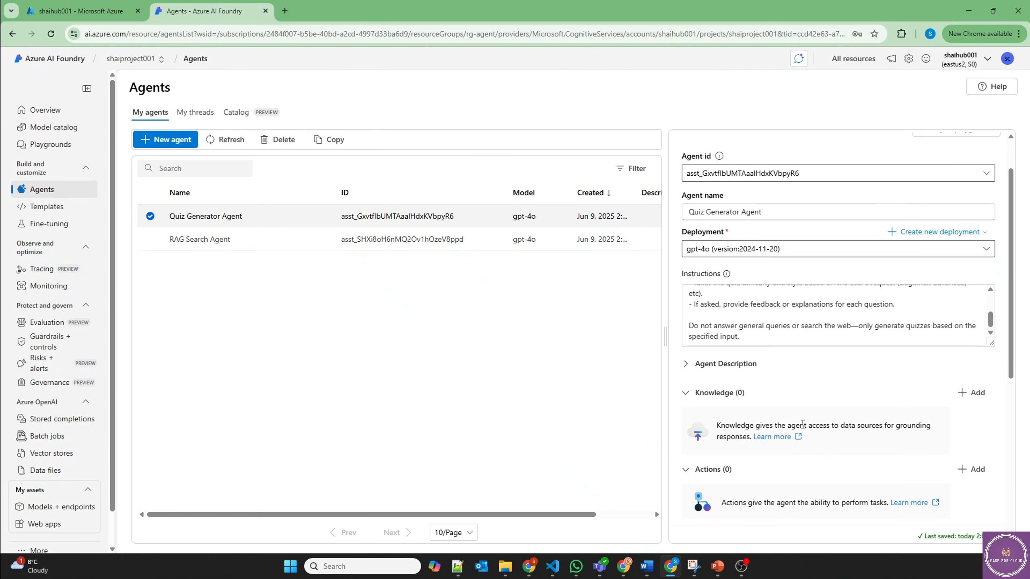
pyautogui.click(973, 471)
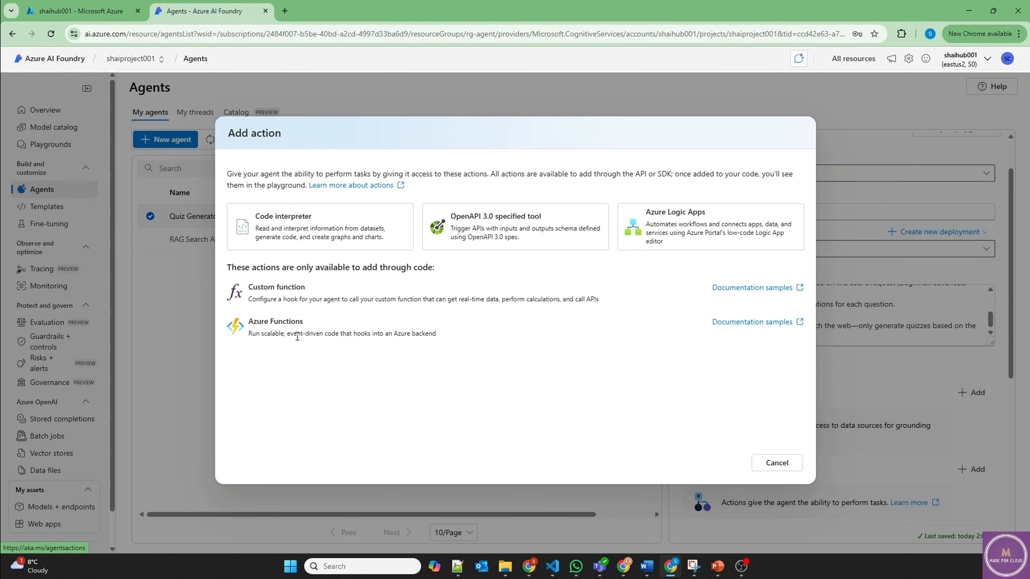
pyautogui.click(770, 467)
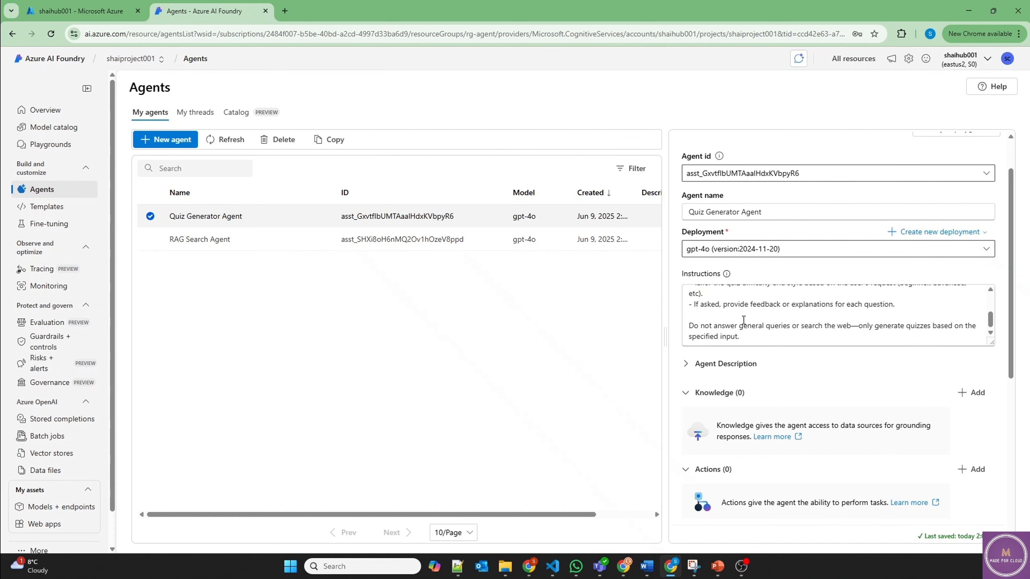
pyautogui.click(184, 141)
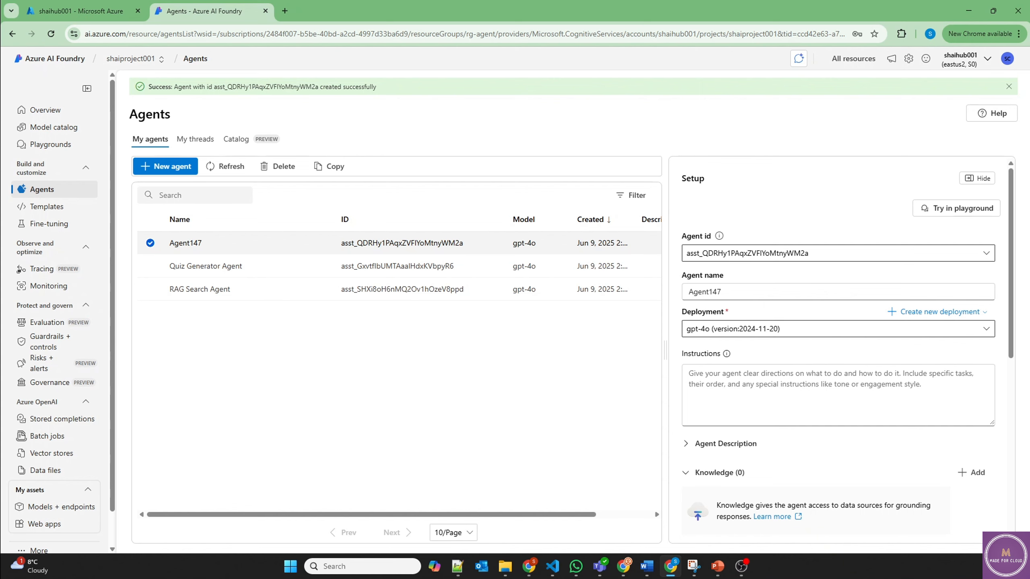
# Step: Rename Agent147 to Orchestrator Agent
pyautogui.hotkey('alt', 'Tab')
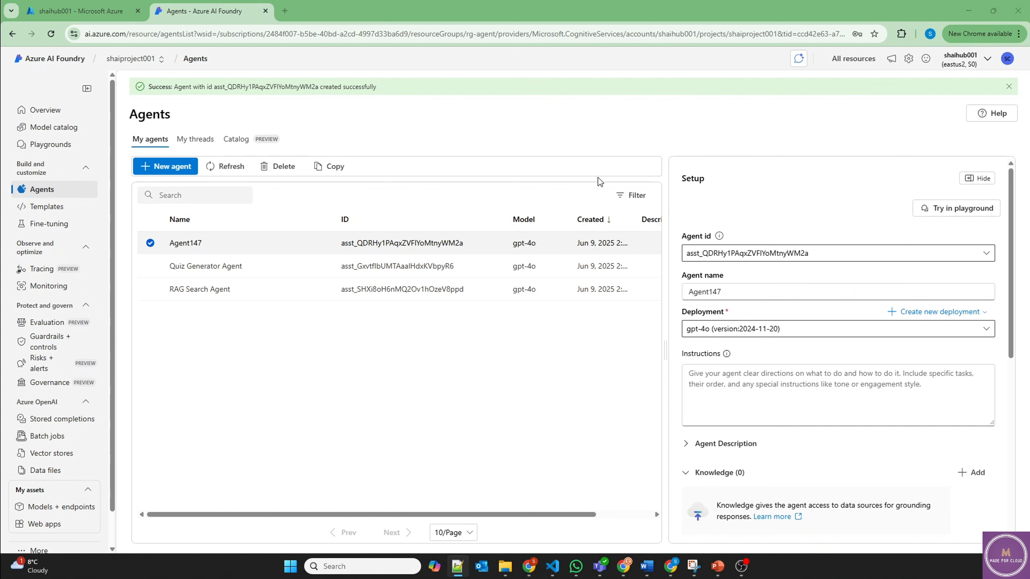
pyautogui.doubleClick(723, 289)
pyautogui.write('Orchestrator Agent')
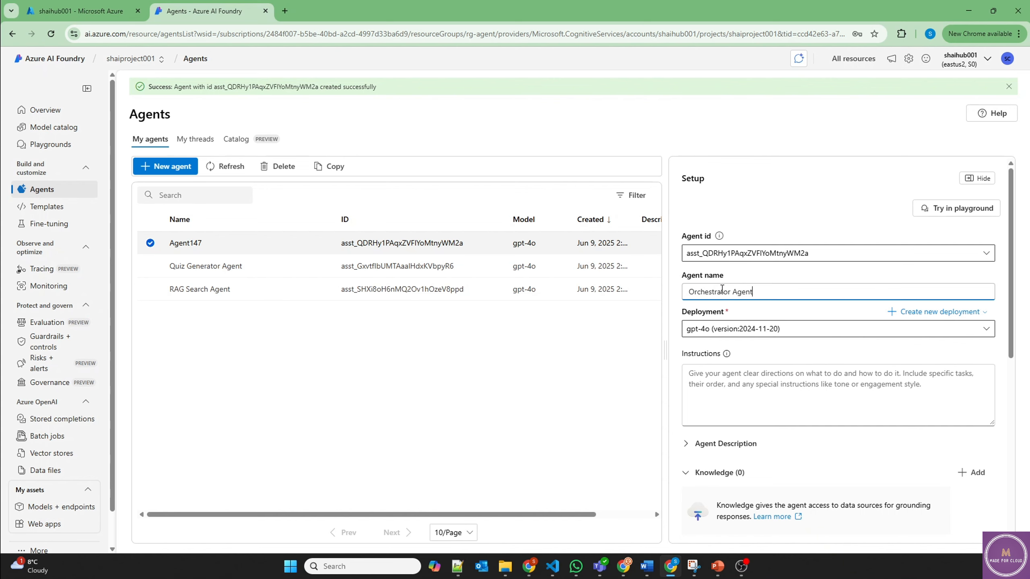
pyautogui.press('Tab')
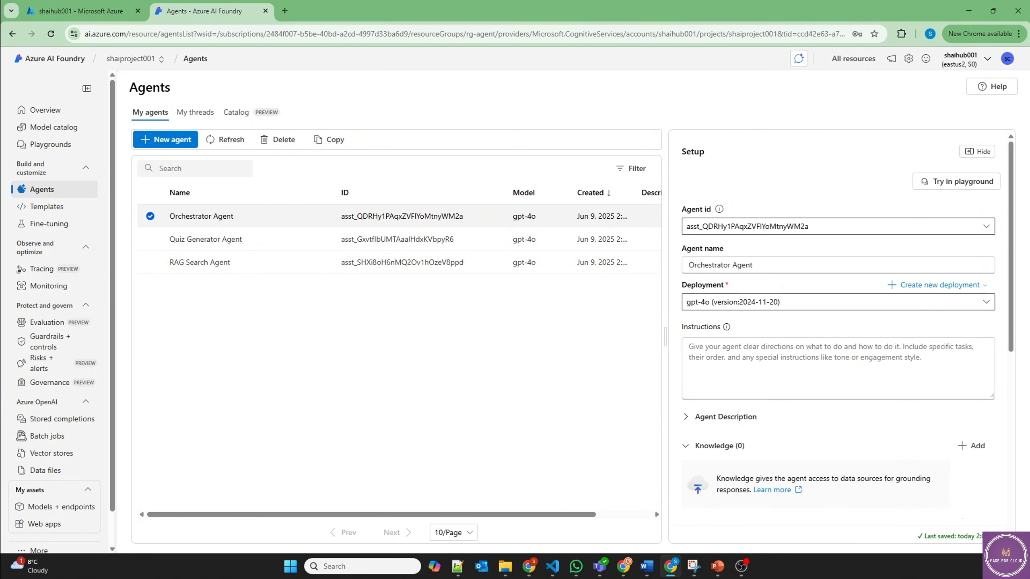
# Step: Paste instructions routing questions to the RAG Search or Quiz Generator agents
pyautogui.click(711, 373)
pyautogui.hotkey('ctrl', 'v')
pyautogui.scroll(5, 771, 375)
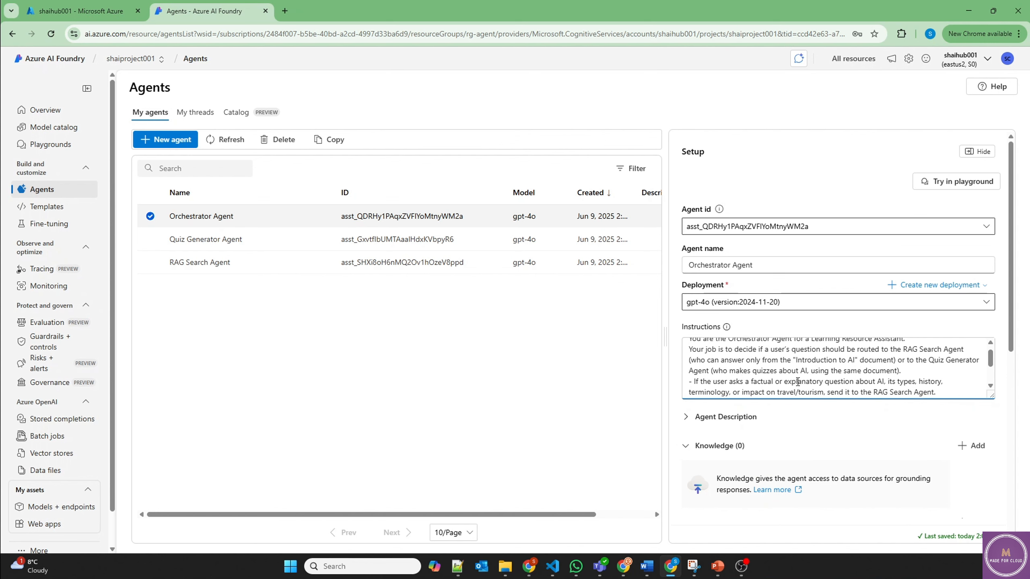
pyautogui.scroll(-5, 714, 370)
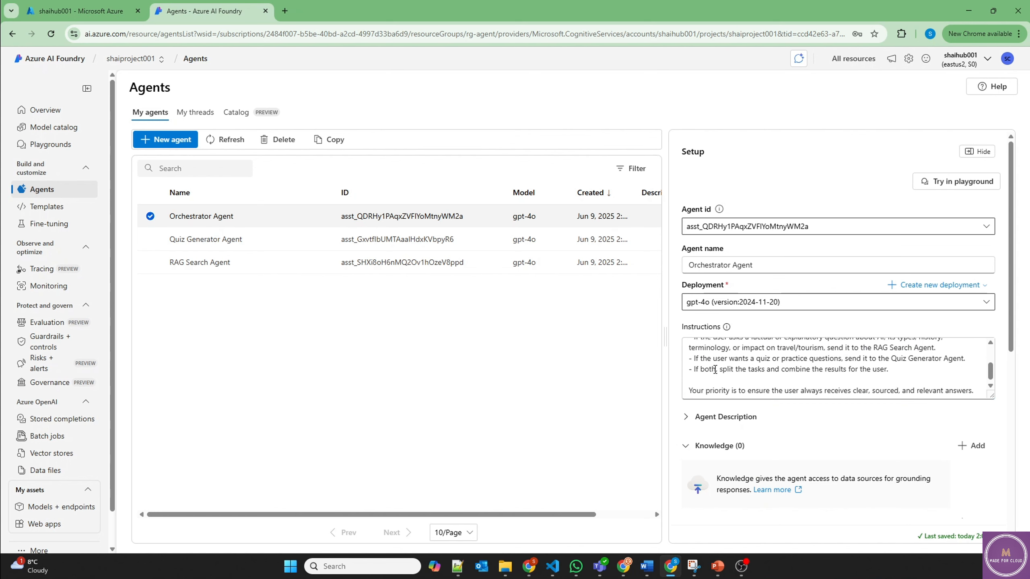
pyautogui.moveTo(714, 370); pyautogui.dragTo(890, 372)
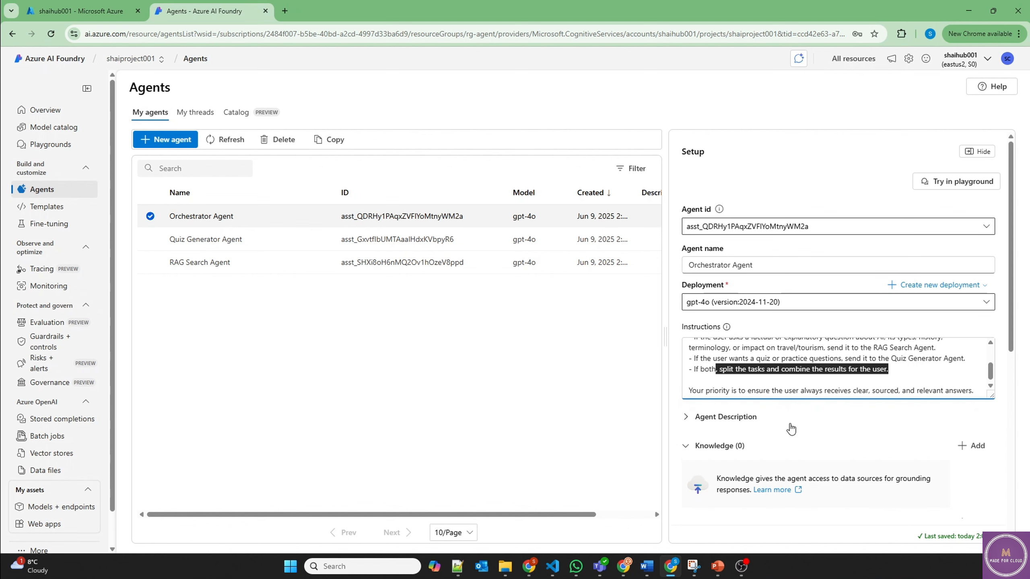
pyautogui.scroll(-3, 790, 429)
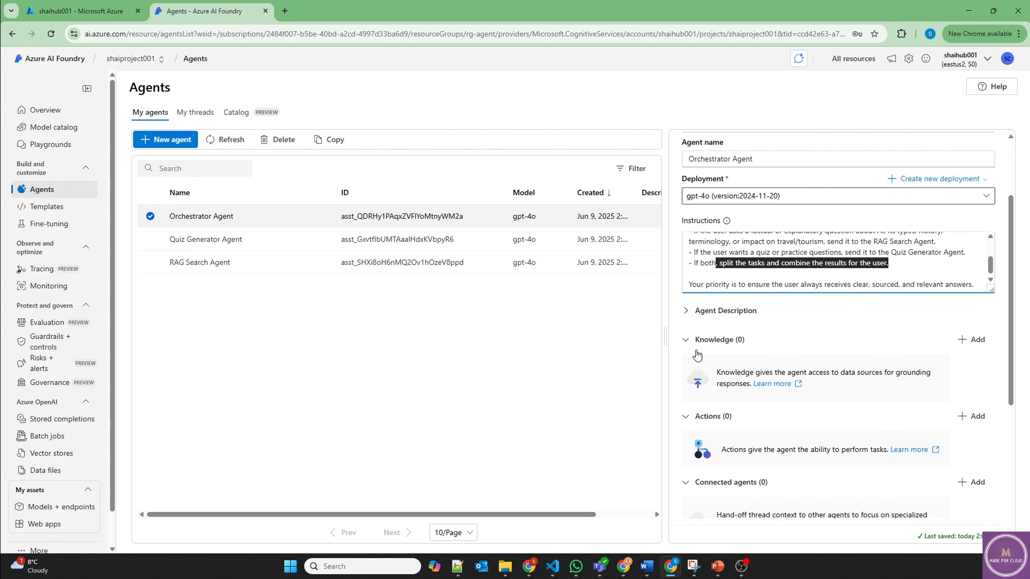
# Step: Collapse Knowledge and Actions, then connect RAG Search Agent under the name ragsearch
pyautogui.click(686, 340)
pyautogui.click(685, 363)
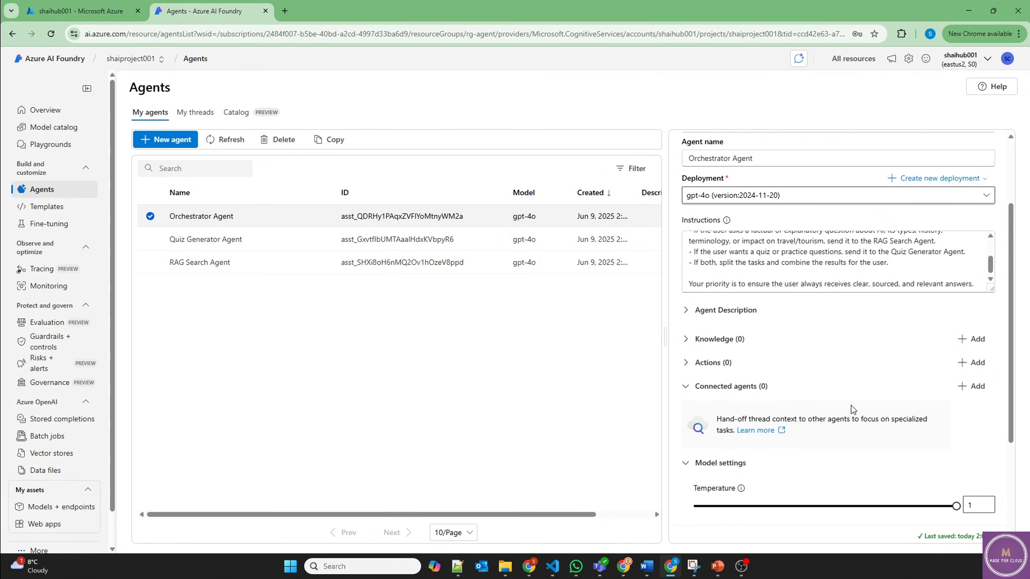
pyautogui.click(971, 386)
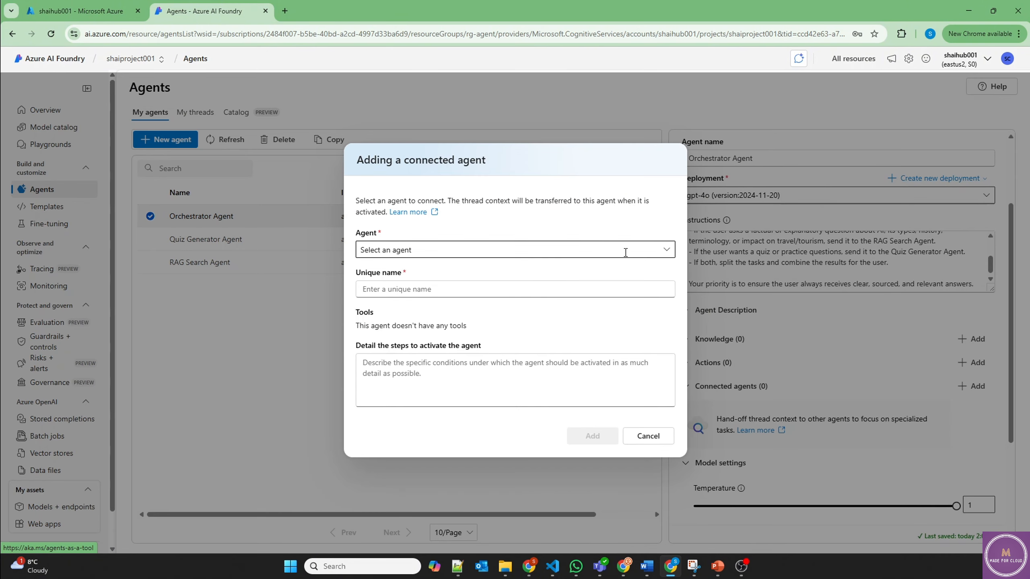
pyautogui.click(666, 250)
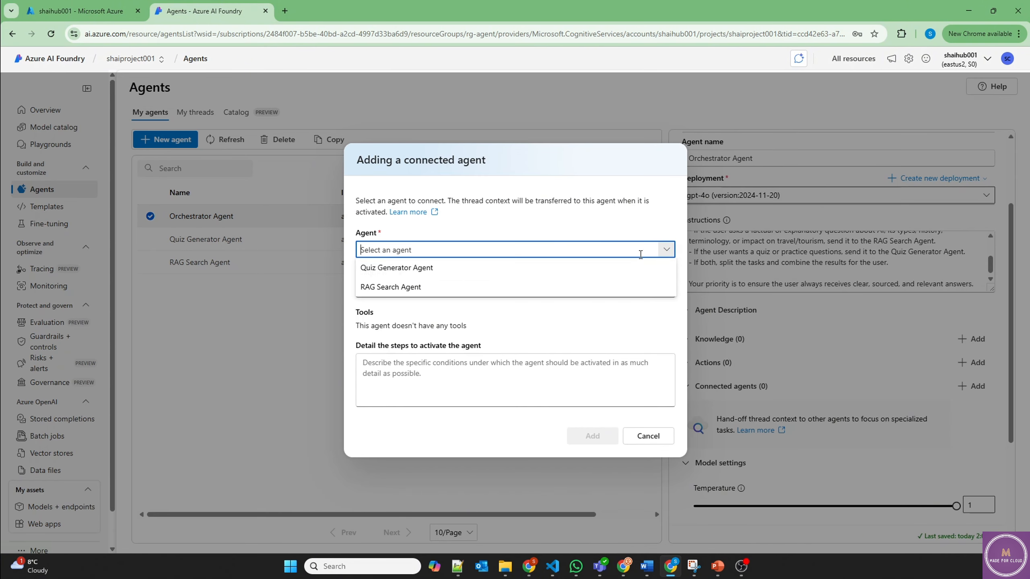
pyautogui.click(392, 285)
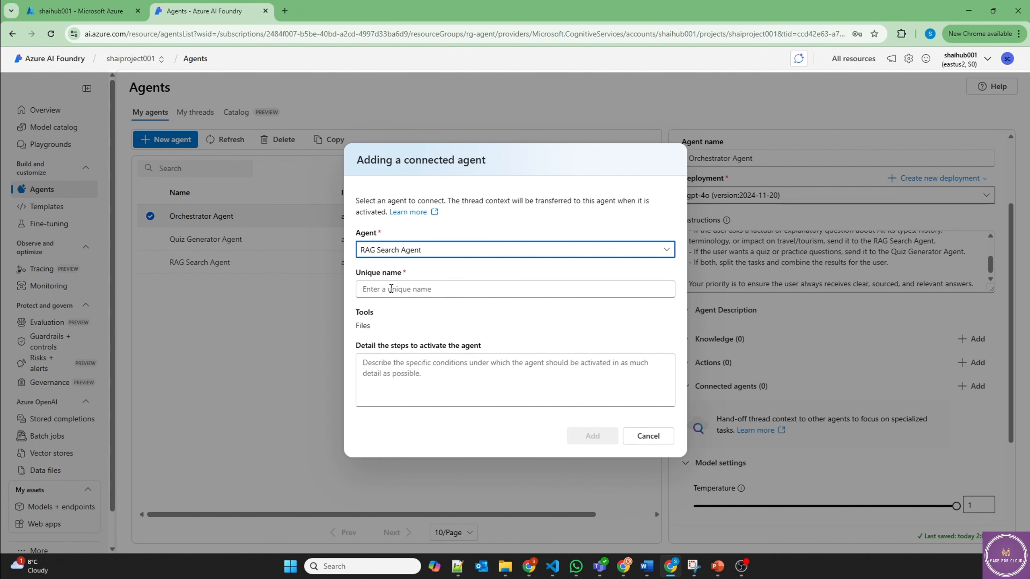
pyautogui.click(391, 288)
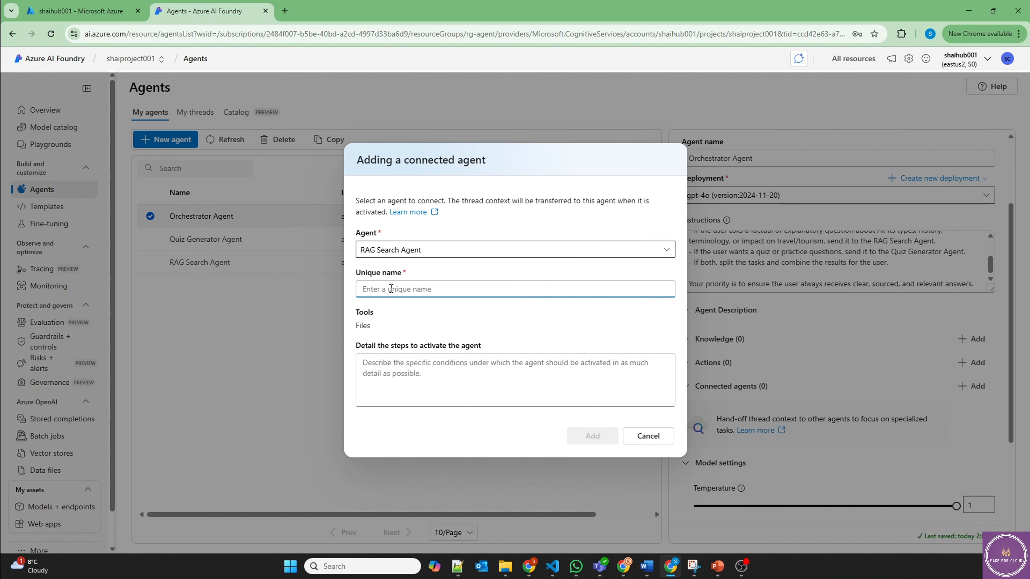
pyautogui.write('ragsearch')
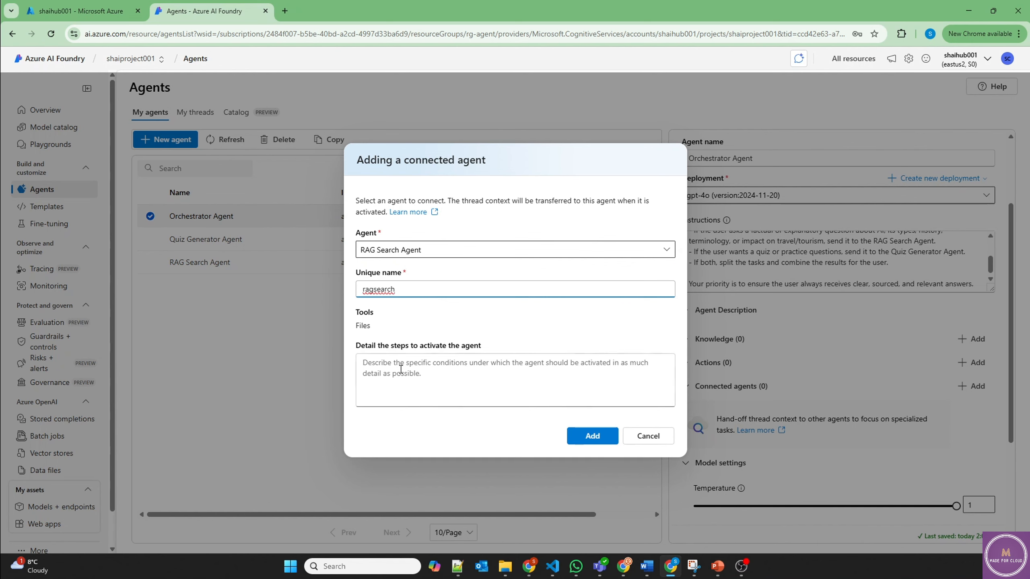
# Step: Paste ragsearch's activation conditions, add the connection, and open another connected-agent dialog
pyautogui.moveTo(392, 350); pyautogui.dragTo(479, 353)
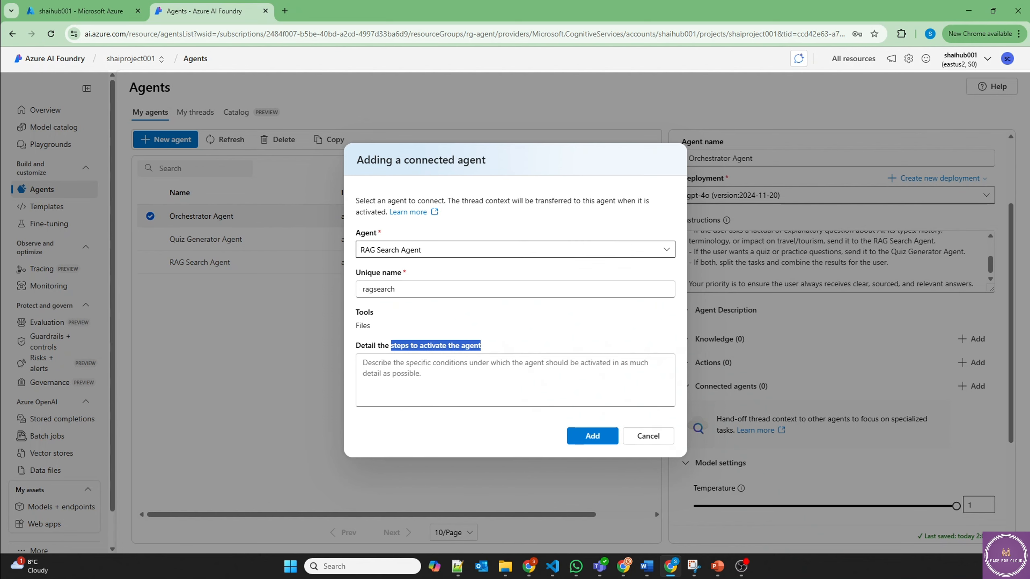
pyautogui.hotkey('alt', 'Tab')
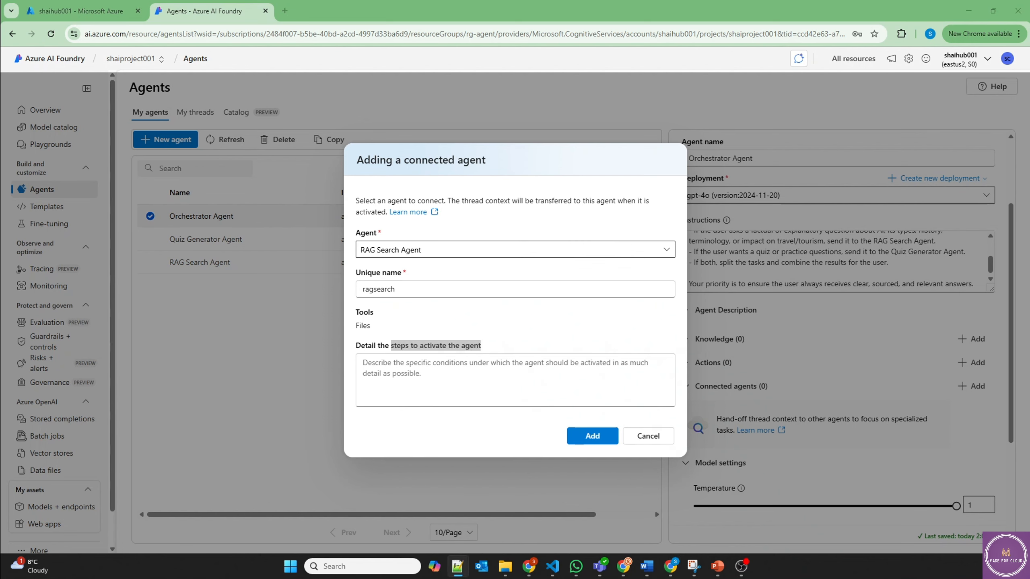
pyautogui.click(387, 367)
pyautogui.hotkey('ctrl', 'v')
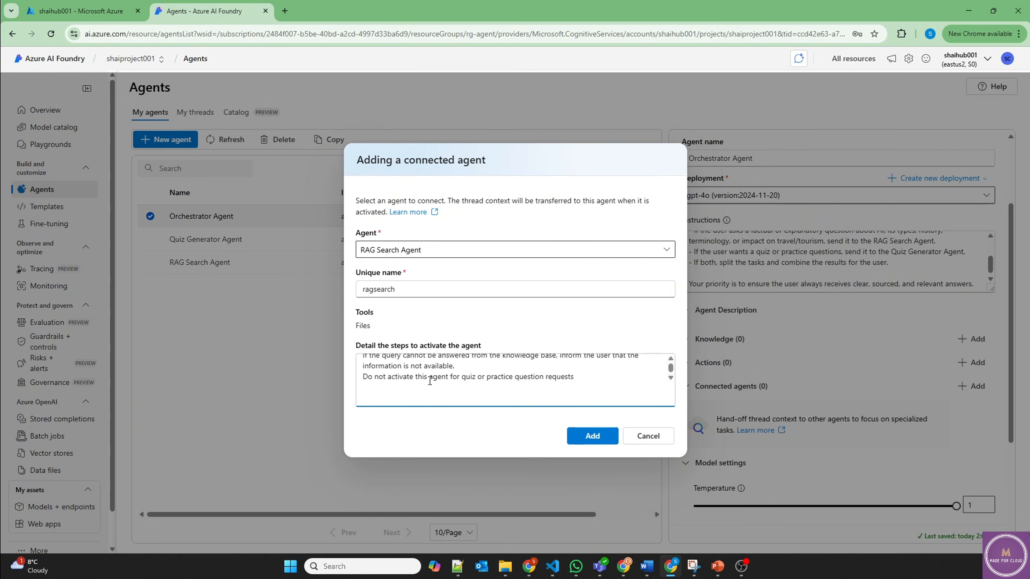
pyautogui.scroll(6, 430, 382)
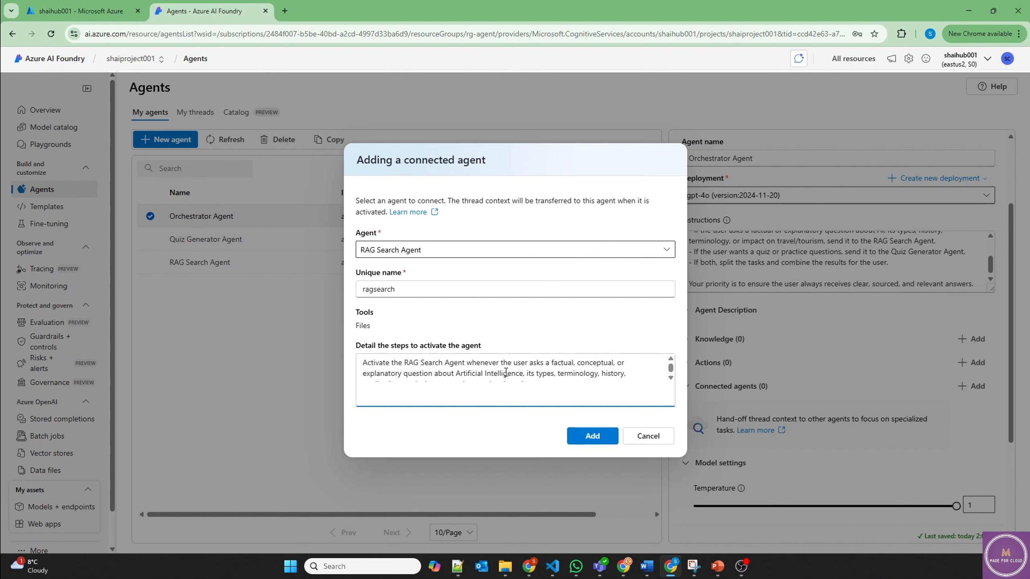
pyautogui.click(602, 438)
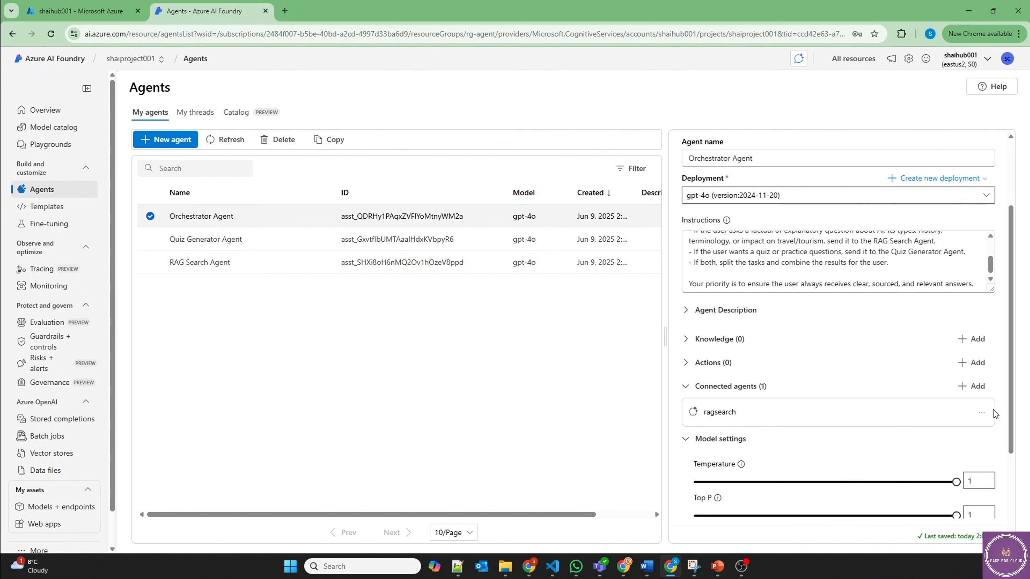
pyautogui.click(976, 386)
# Step: Connect the Quiz Generator Agent as 'quizgenerator' using the pasted quiz-request activation conditions
pyautogui.click(425, 249)
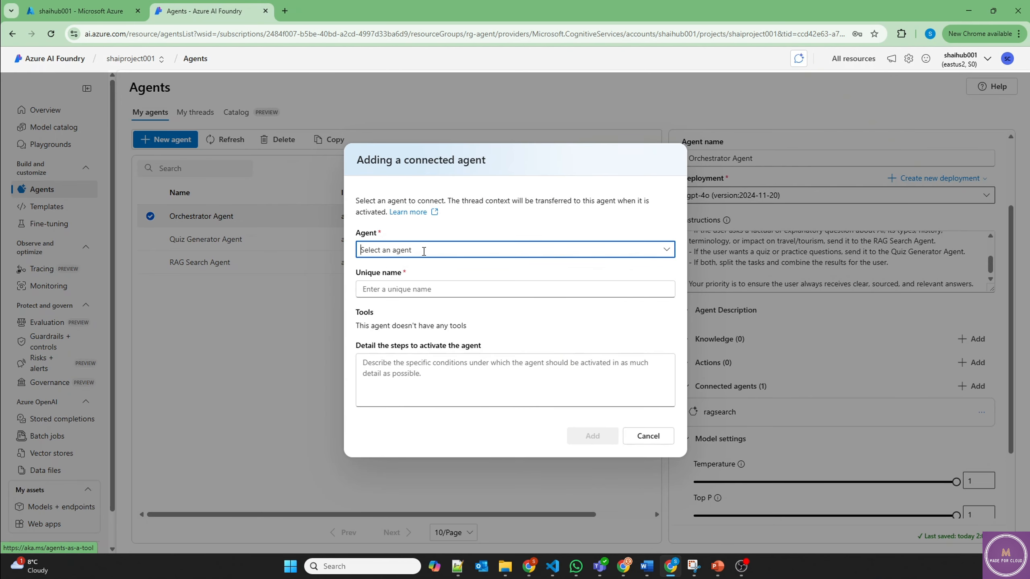
pyautogui.click(407, 269)
pyautogui.click(393, 288)
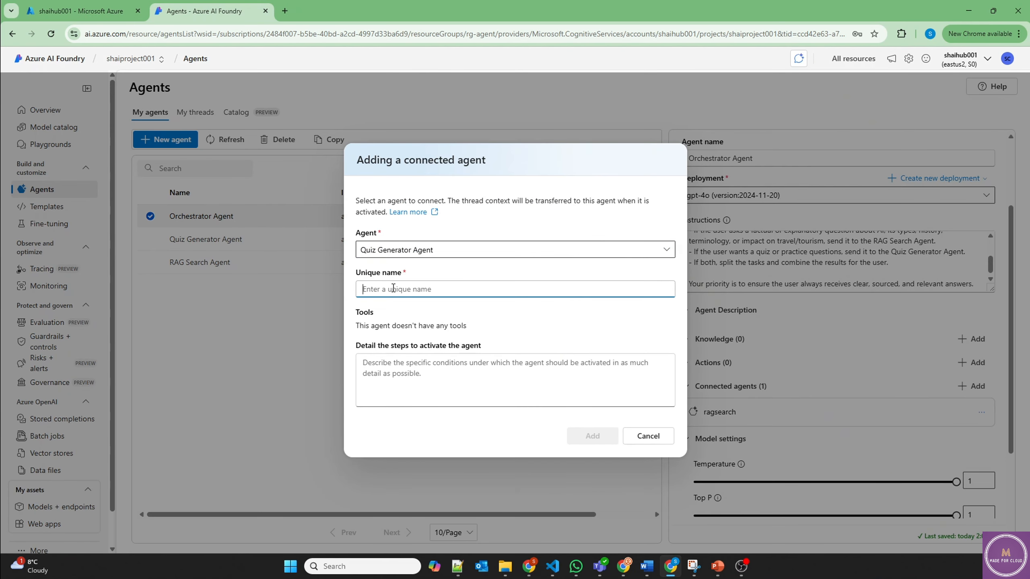
pyautogui.write('qu')
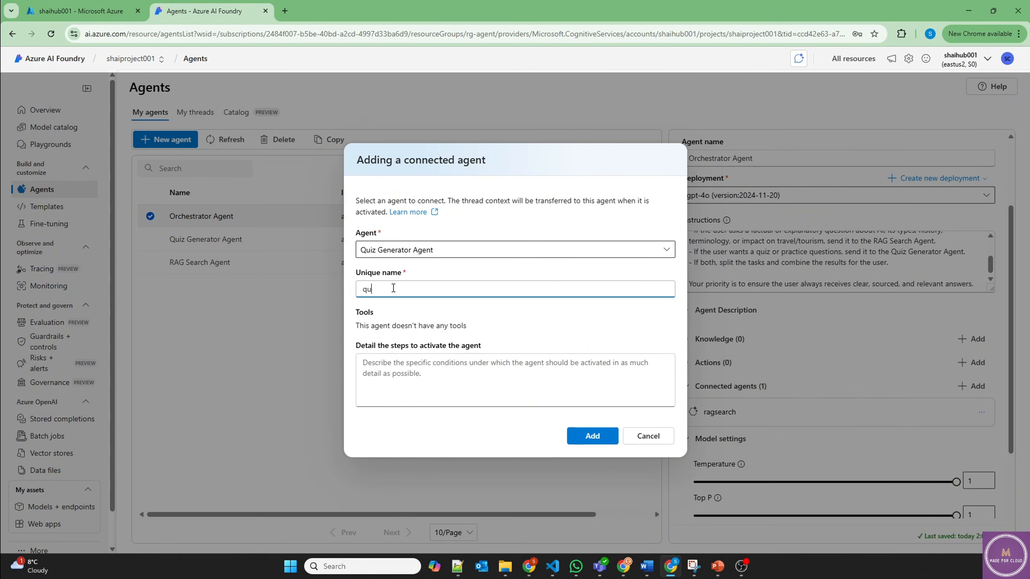
pyautogui.write('izgenerator')
pyautogui.click(413, 372)
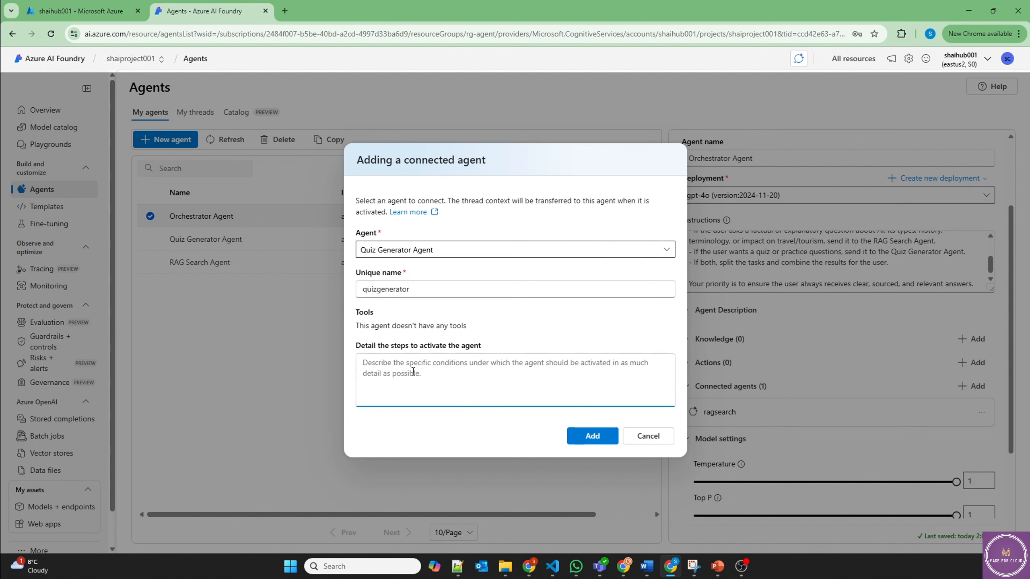
pyautogui.hotkey('ctrl', 'v')
pyautogui.scroll(3, 436, 370)
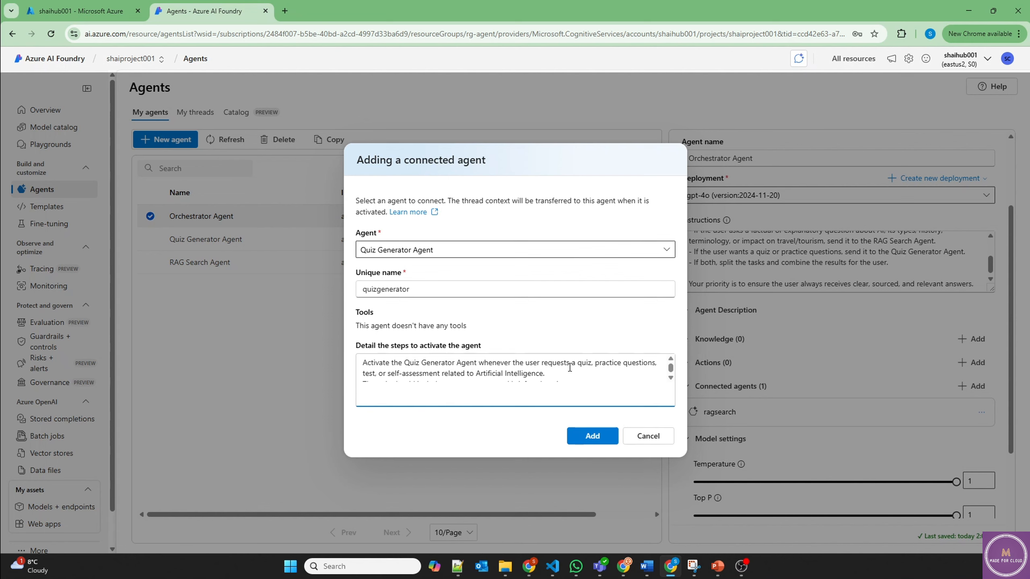
pyautogui.moveTo(578, 366); pyautogui.dragTo(433, 372)
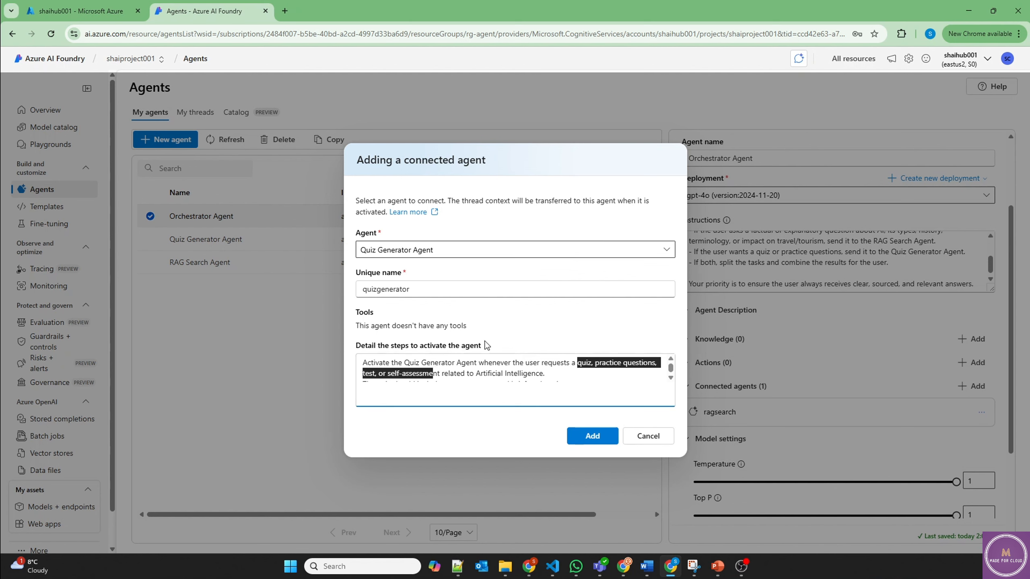
pyautogui.click(592, 438)
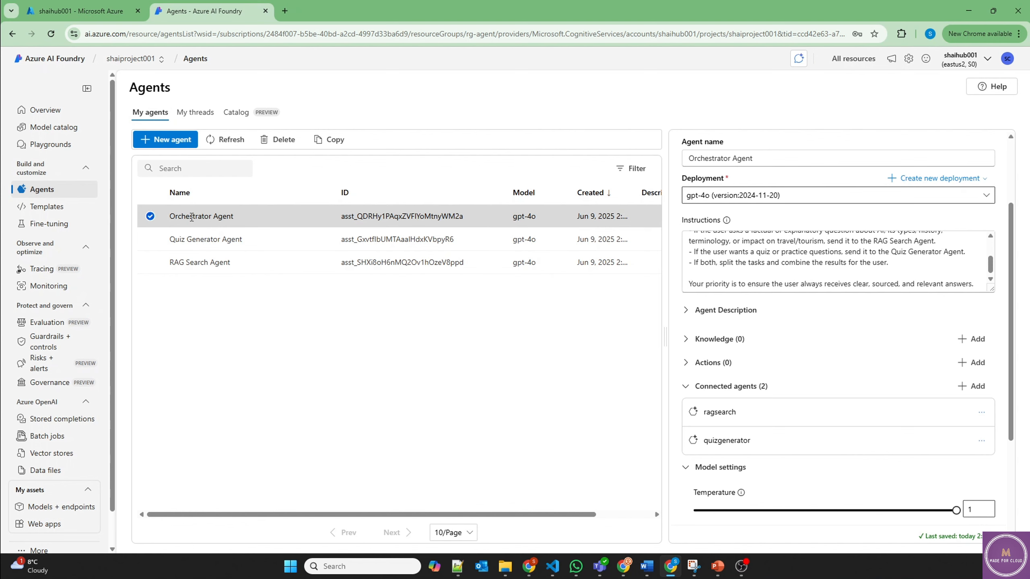
# Step: Review the Quiz Generator and Orchestrator agent settings, then go to the Agents playground
pyautogui.click(201, 235)
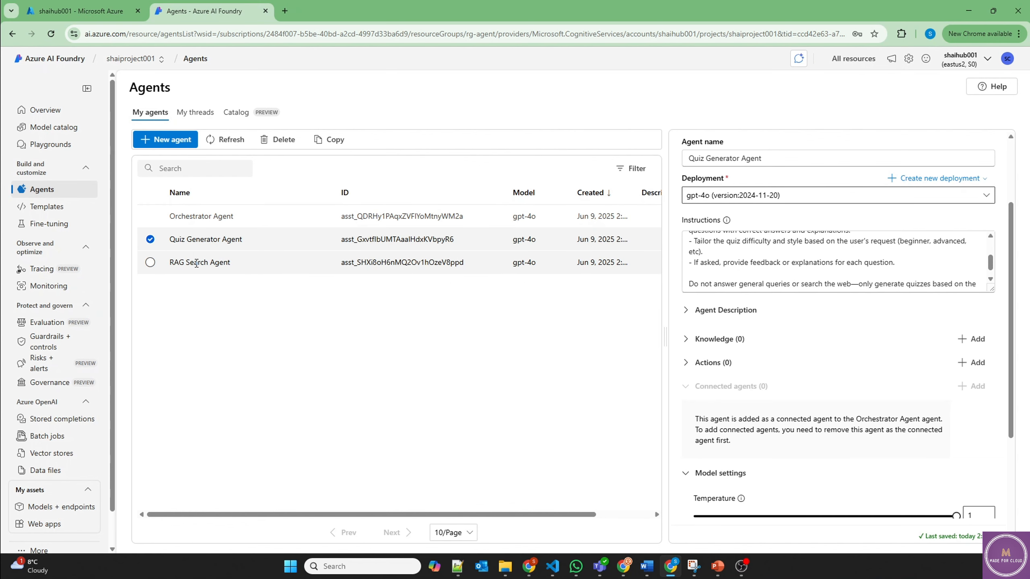
pyautogui.click(195, 219)
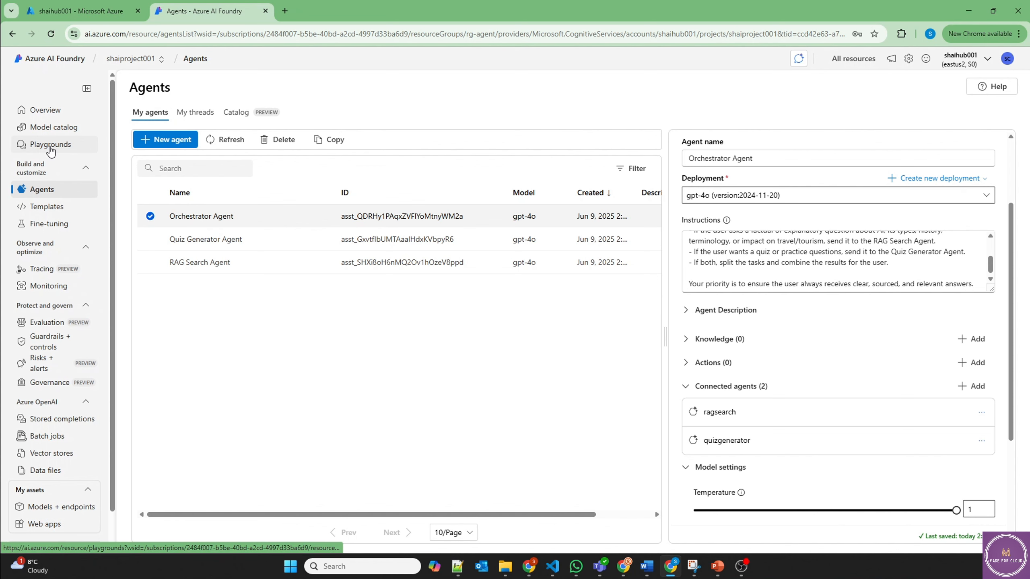
pyautogui.click(50, 148)
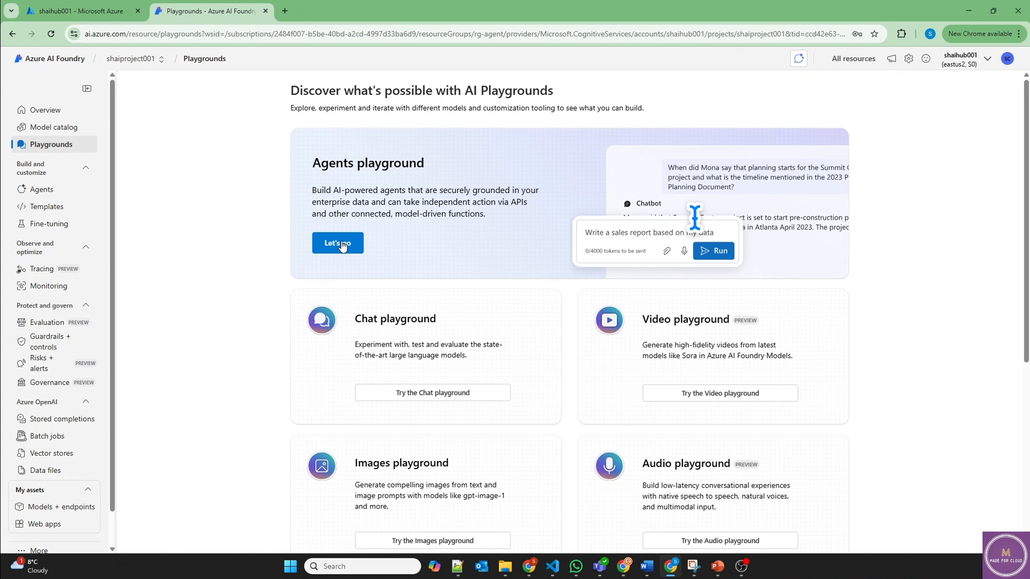
pyautogui.click(338, 243)
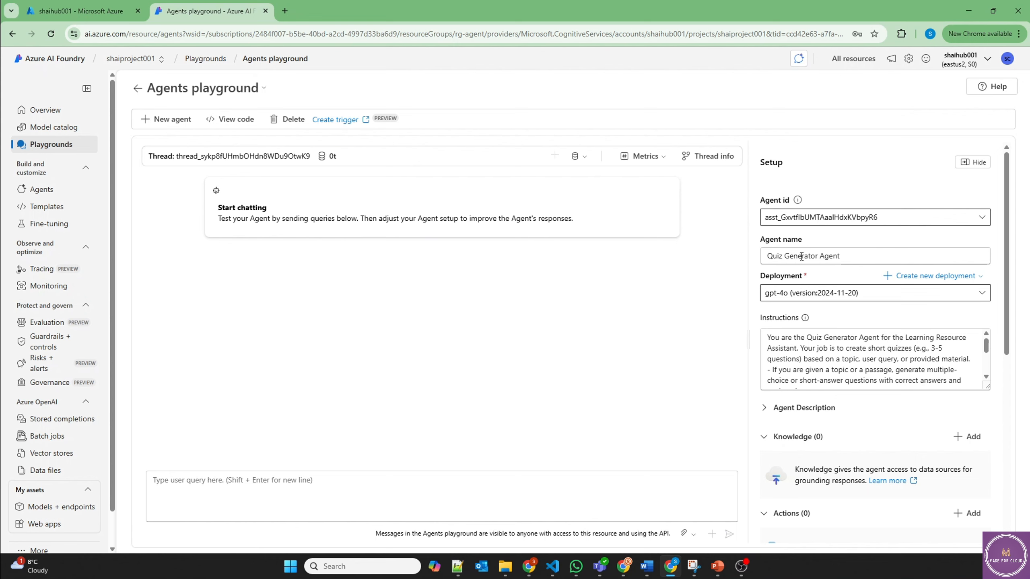
# Step: Load the Orchestrator Agent in the playground and paste the question about AI types
pyautogui.click(981, 217)
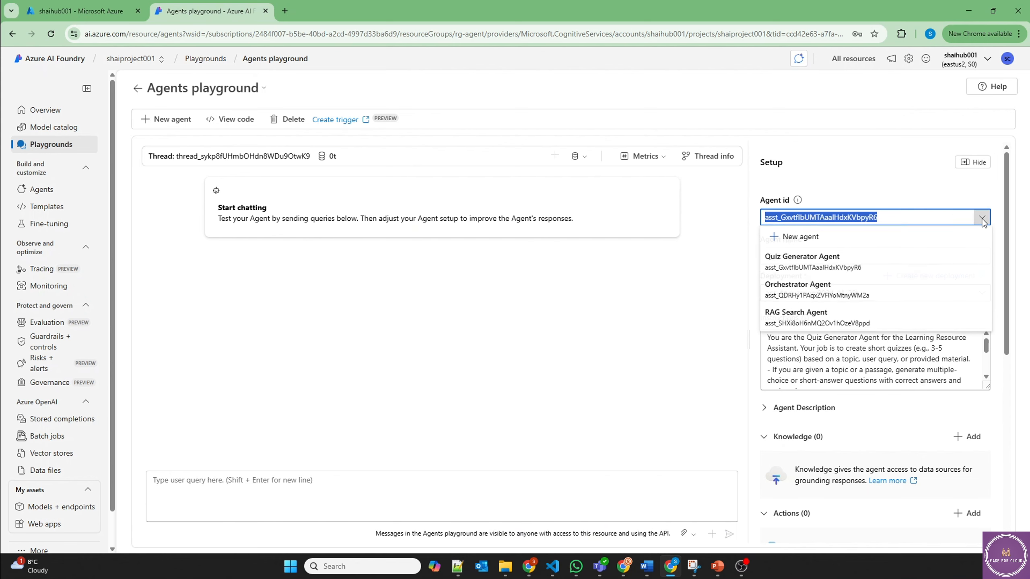
pyautogui.click(800, 287)
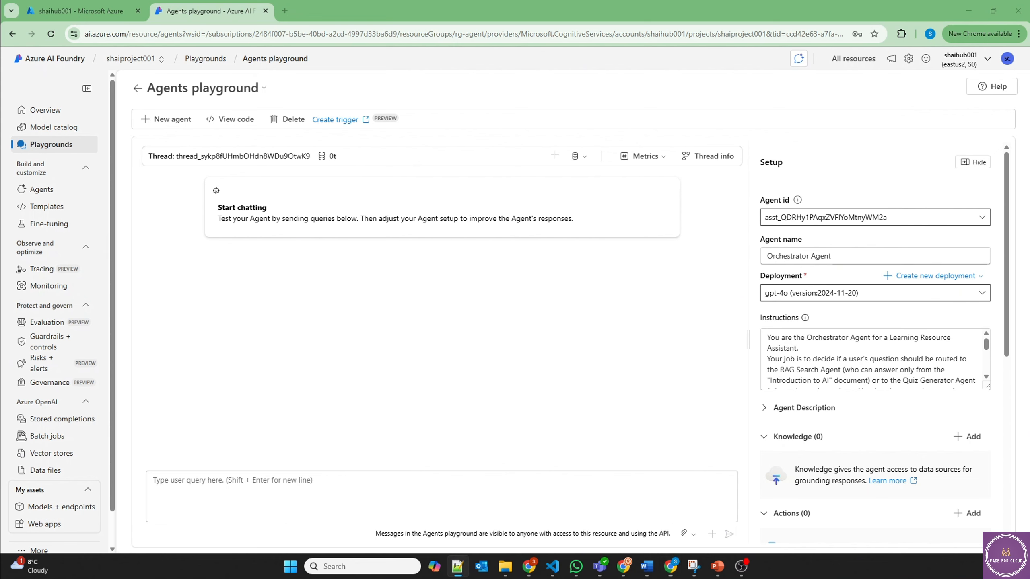
pyautogui.click(268, 490)
pyautogui.write('What are the main types of Artificial Intelligence described in the travel and tourism guide?')
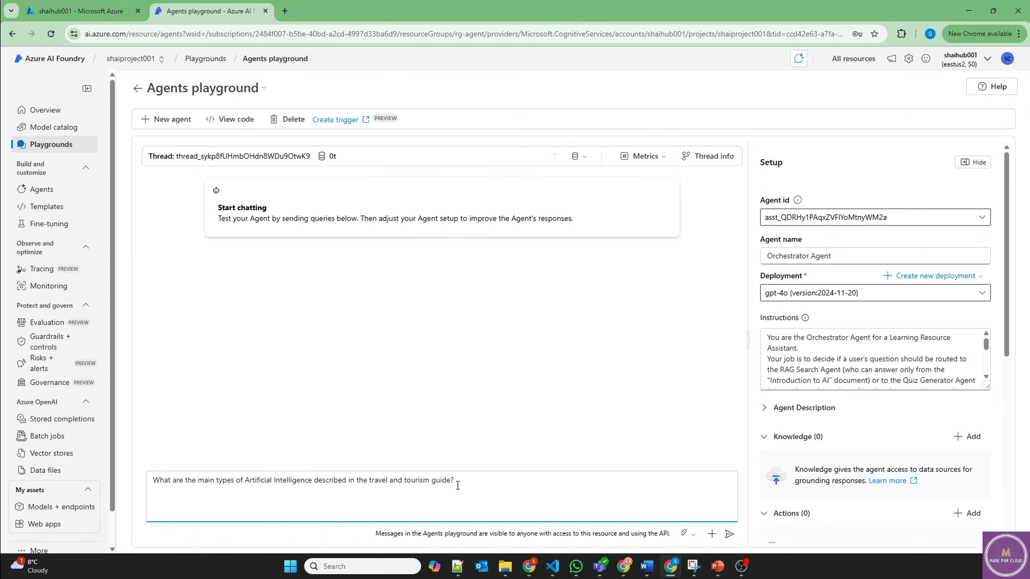
# Step: Send the AI types question and confirm in the run trace metadata that ragsearch answered
pyautogui.click(728, 534)
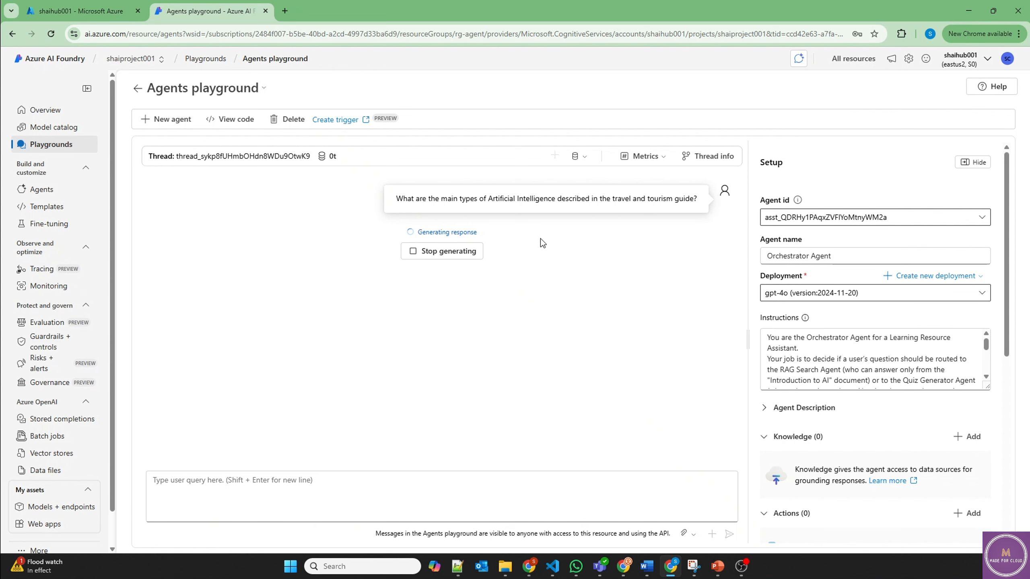
pyautogui.moveTo(291, 443)
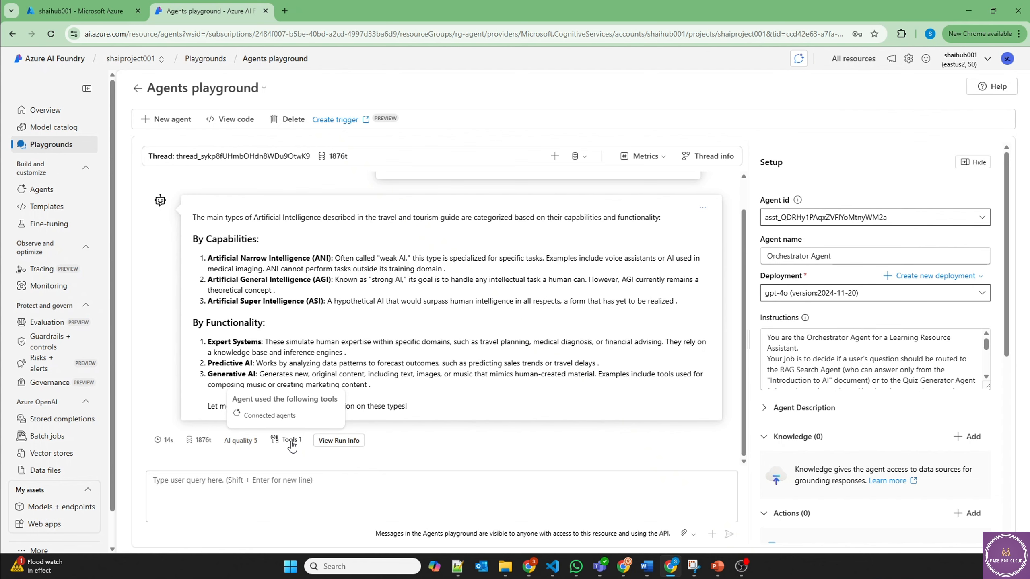
pyautogui.click(337, 441)
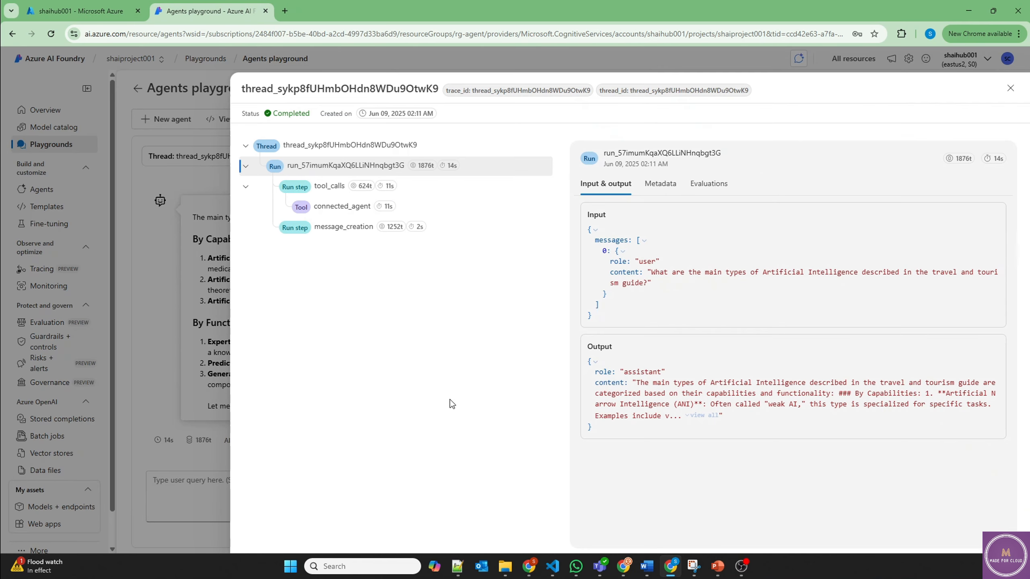
pyautogui.click(350, 209)
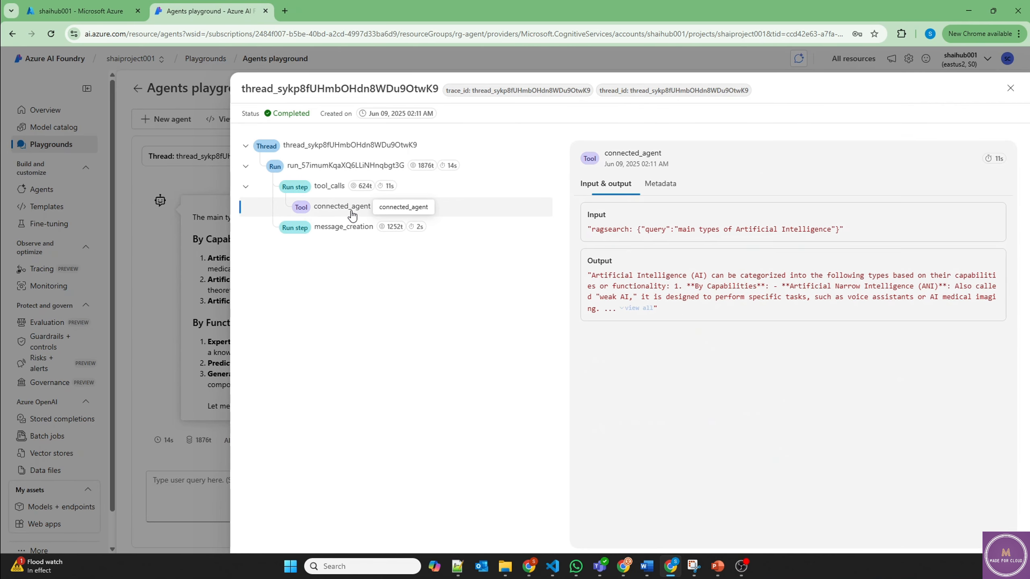
pyautogui.click(687, 187)
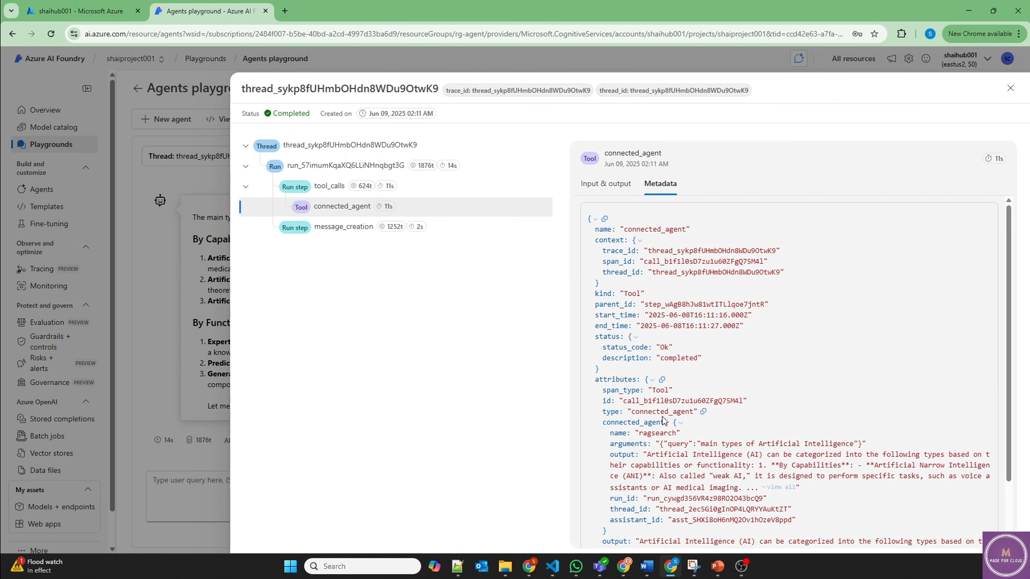
pyautogui.moveTo(640, 433); pyautogui.dragTo(673, 436)
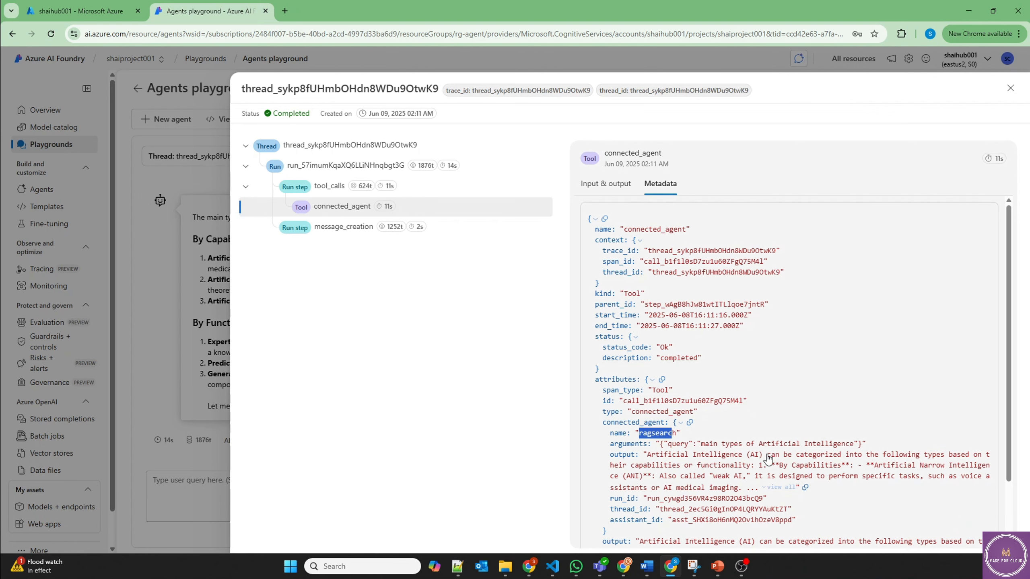
pyautogui.scroll(-2, 767, 460)
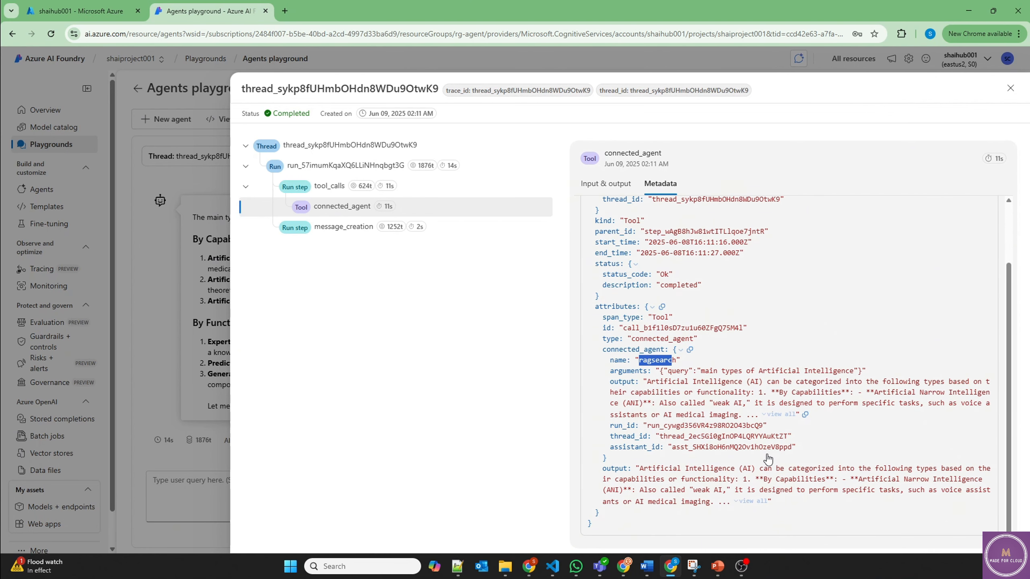
pyautogui.click(1010, 88)
# Step: Ask the agent for a 5-question multiple-choice quiz on AI ethics
pyautogui.click(194, 483)
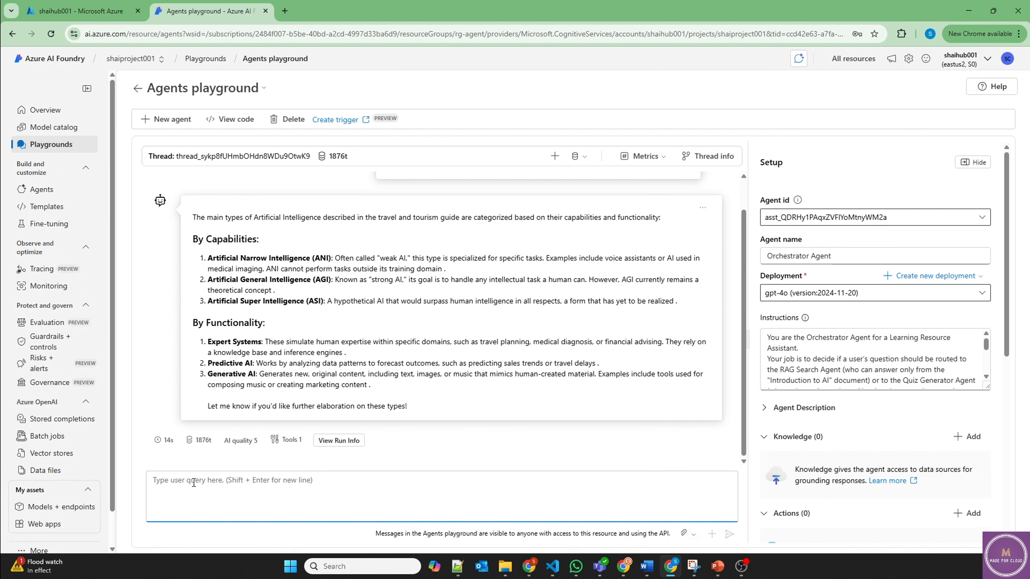
pyautogui.write('Generate 5 multiple-choice questions about the ethical considerations of AI')
pyautogui.press('Return')
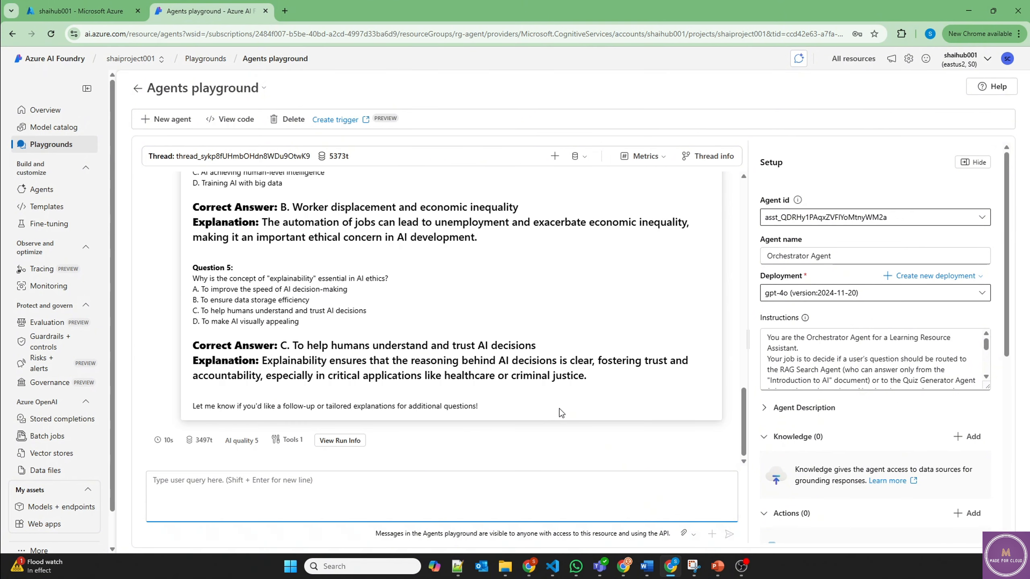
# Step: Check the run trace metadata to confirm the quizgenerator agent produced the quiz
pyautogui.moveTo(292, 442)
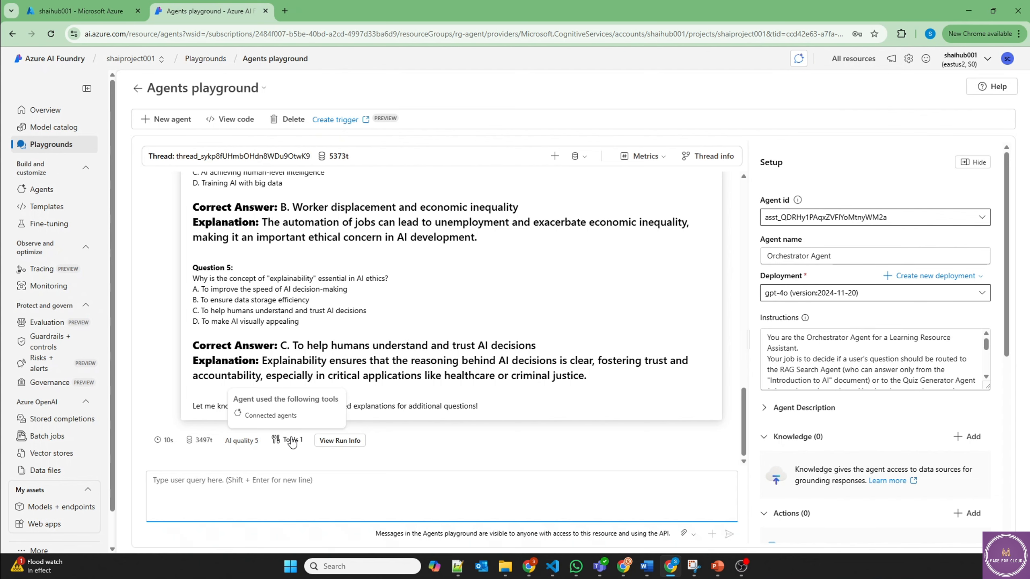
pyautogui.click(332, 444)
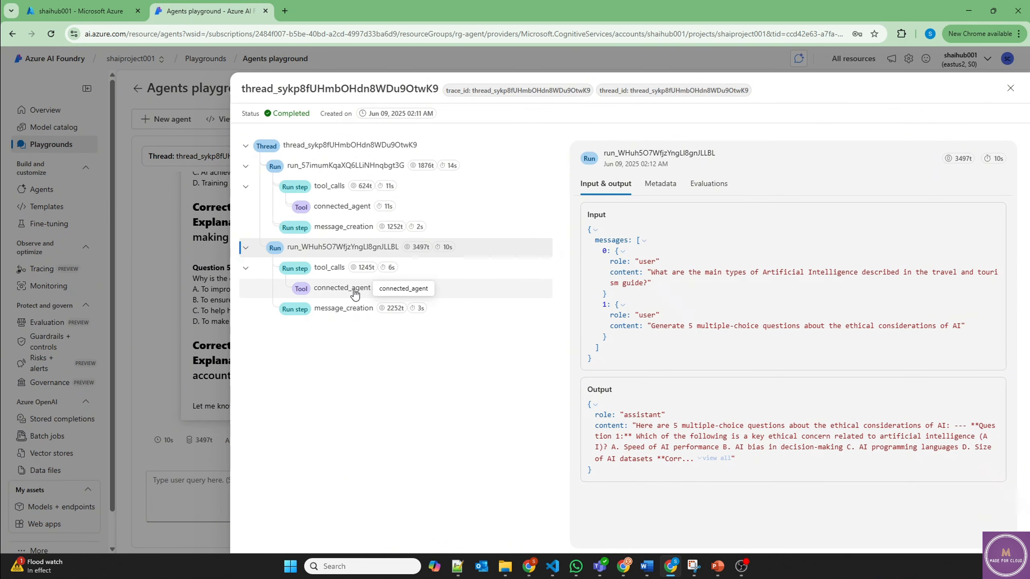
pyautogui.click(353, 293)
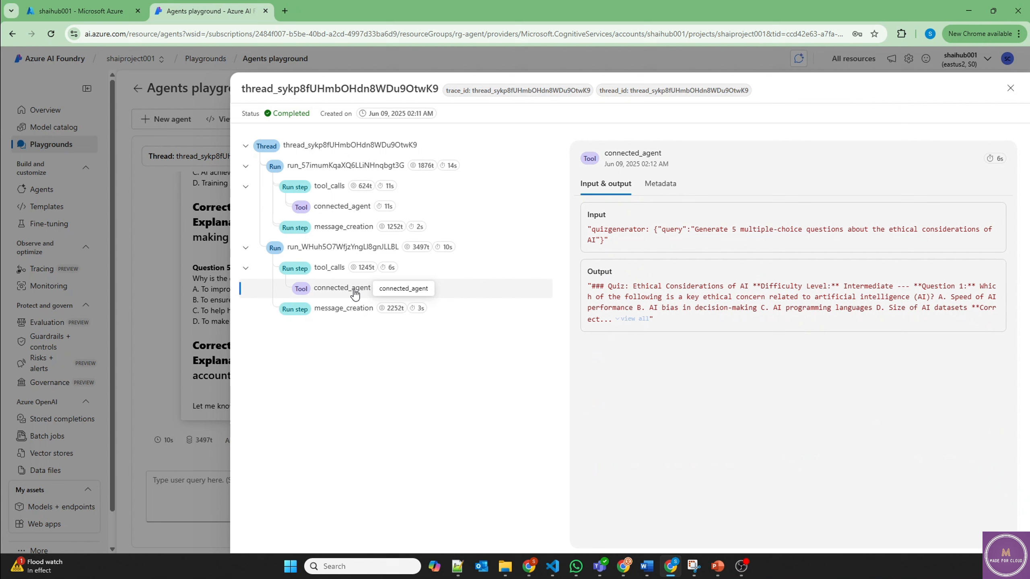
pyautogui.click(660, 185)
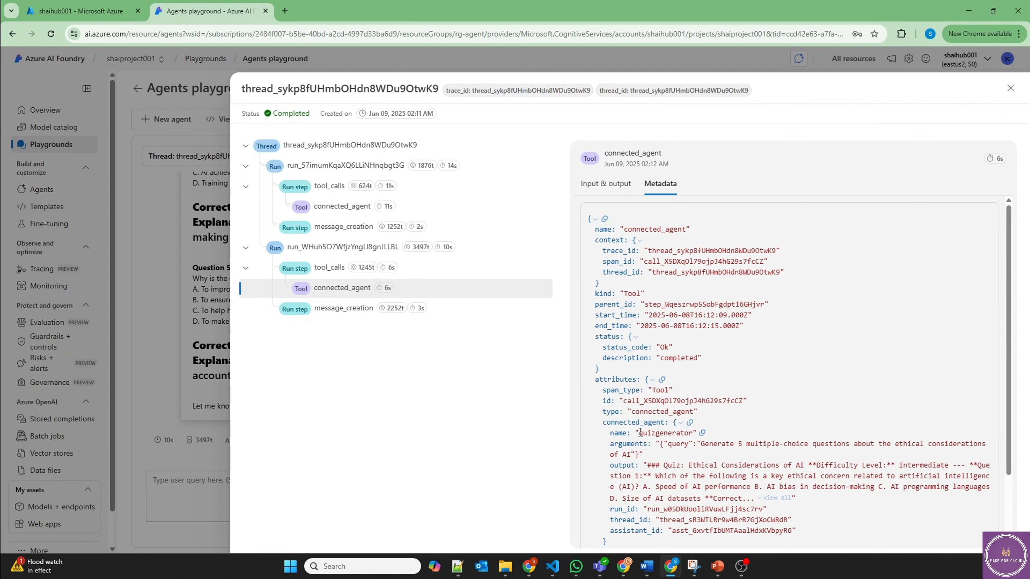
pyautogui.moveTo(631, 400); pyautogui.dragTo(689, 433)
pyautogui.click(1011, 88)
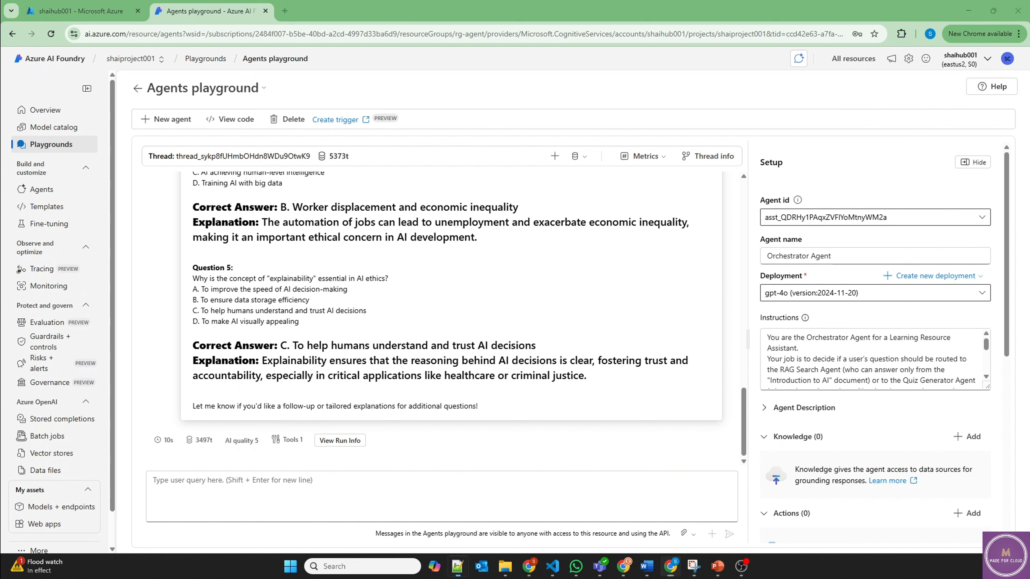
# Step: Request a summary of AI benefits in tourism plus a three-question quiz and review the reply
pyautogui.click(258, 484)
pyautogui.write('Summarize the main benefits of AI in tourism and also create a quiz with three questions on this topic.')
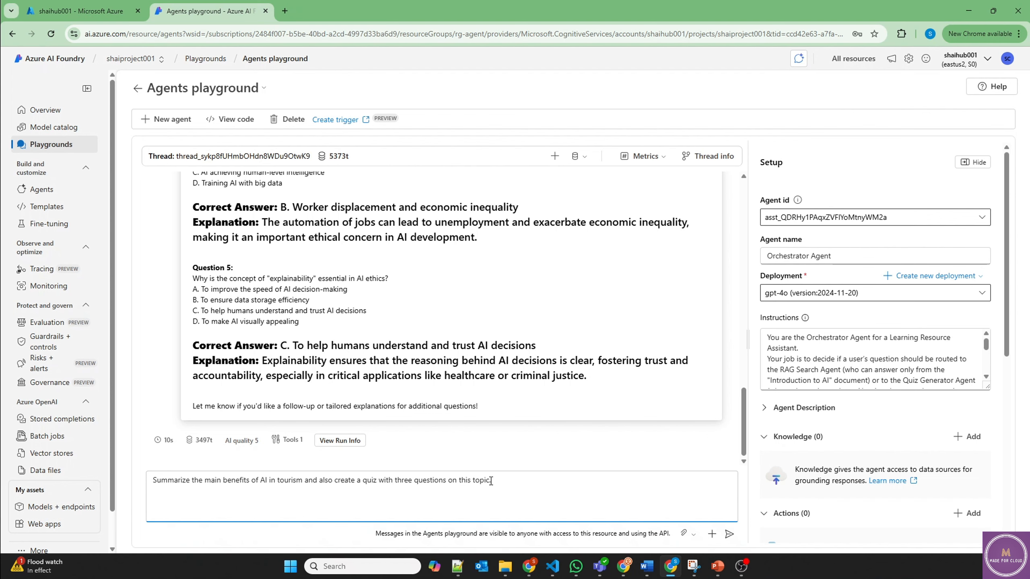
pyautogui.press('Return')
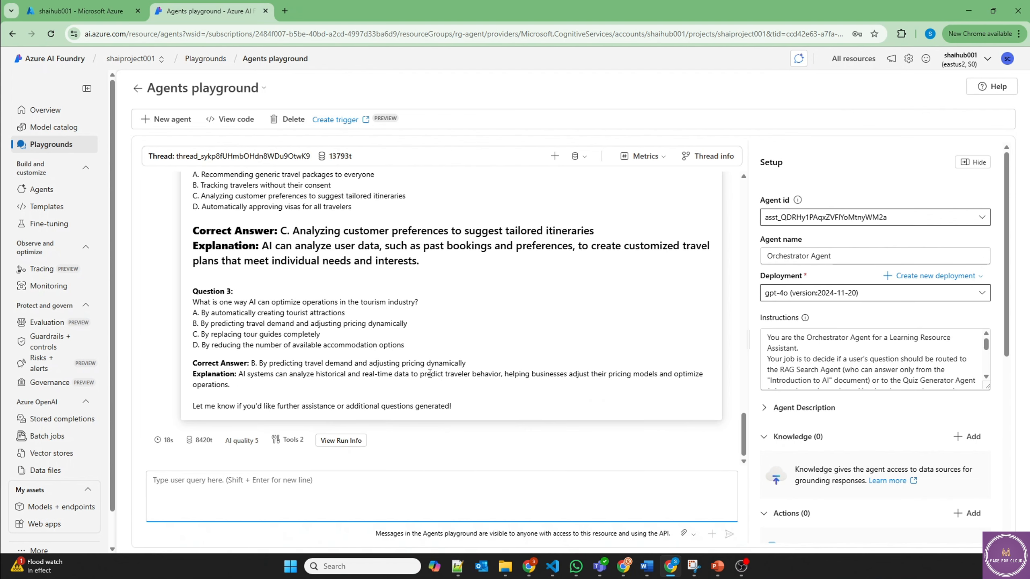
pyautogui.scroll(3, 429, 373)
pyautogui.scroll(7, 430, 373)
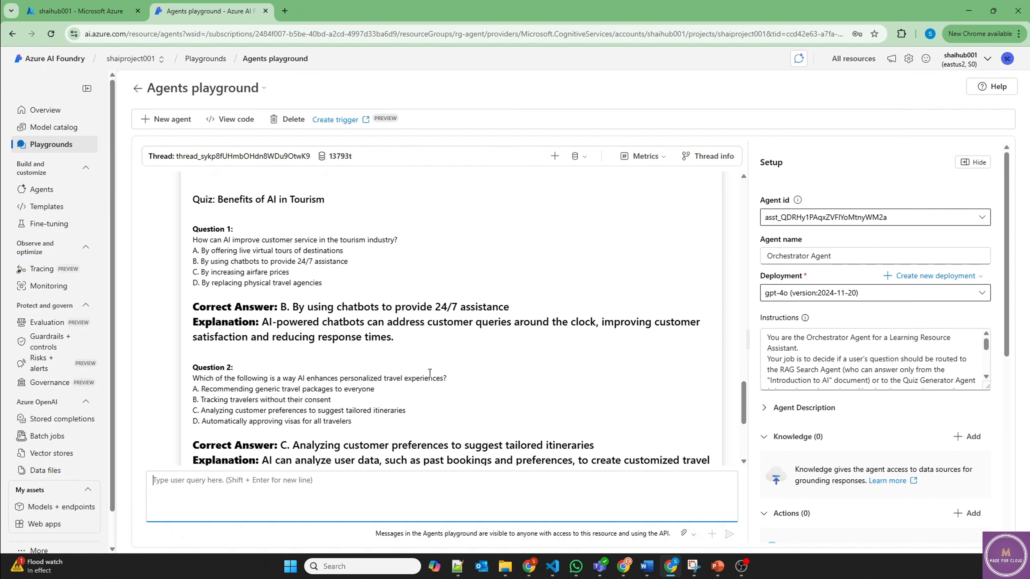
pyautogui.scroll(1, 430, 373)
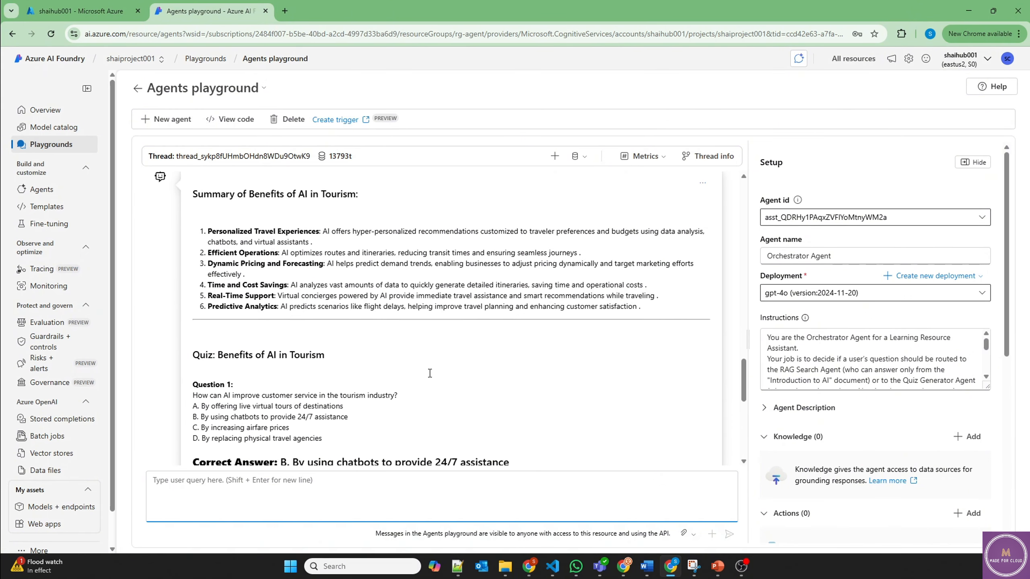
pyautogui.moveTo(665, 316); pyautogui.dragTo(196, 196)
pyautogui.scroll(-6, 272, 355)
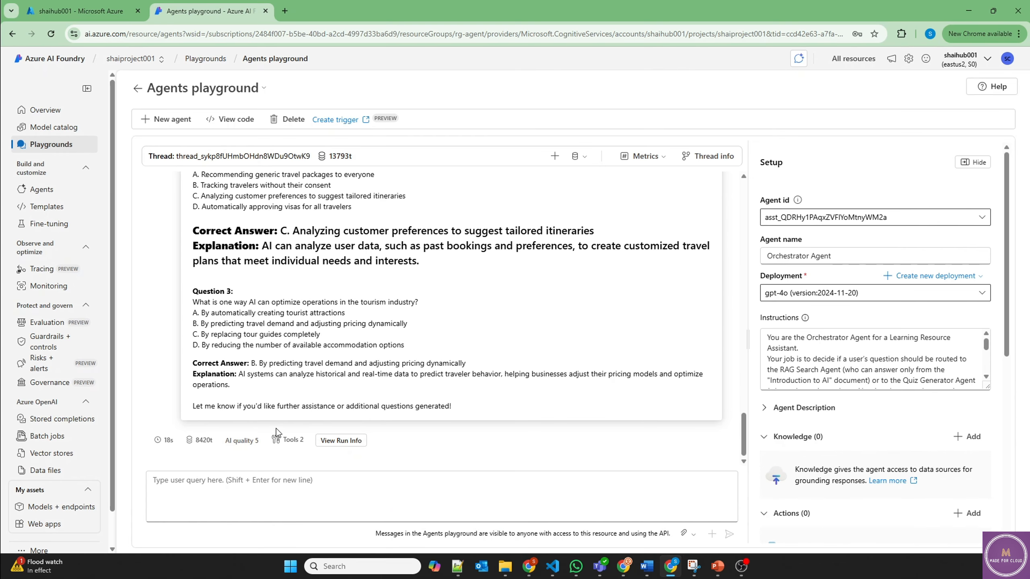
# Step: Verify in the run trace that ragsearch and quizgenerator each handled one connected agent call
pyautogui.moveTo(288, 443)
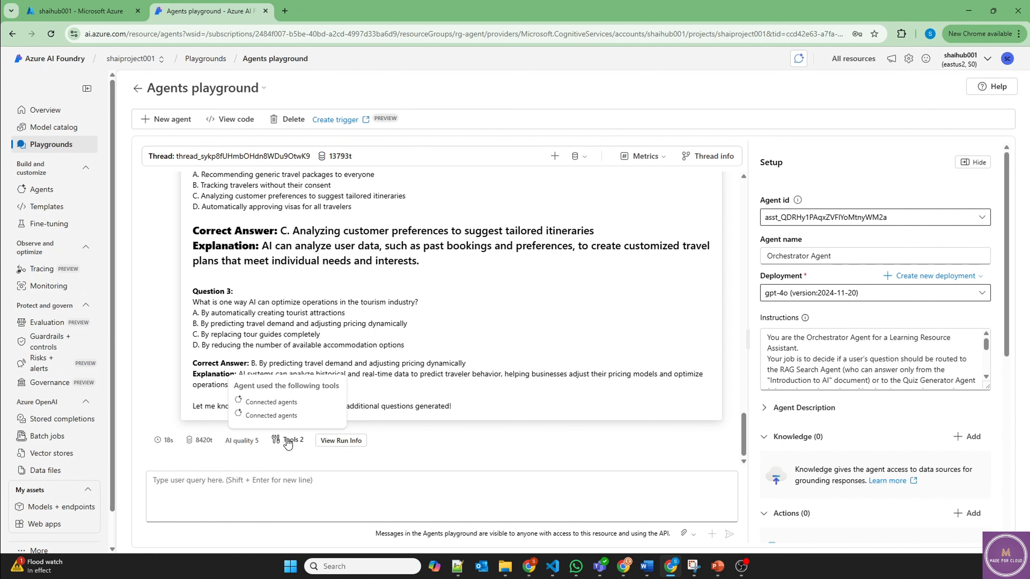
pyautogui.click(326, 441)
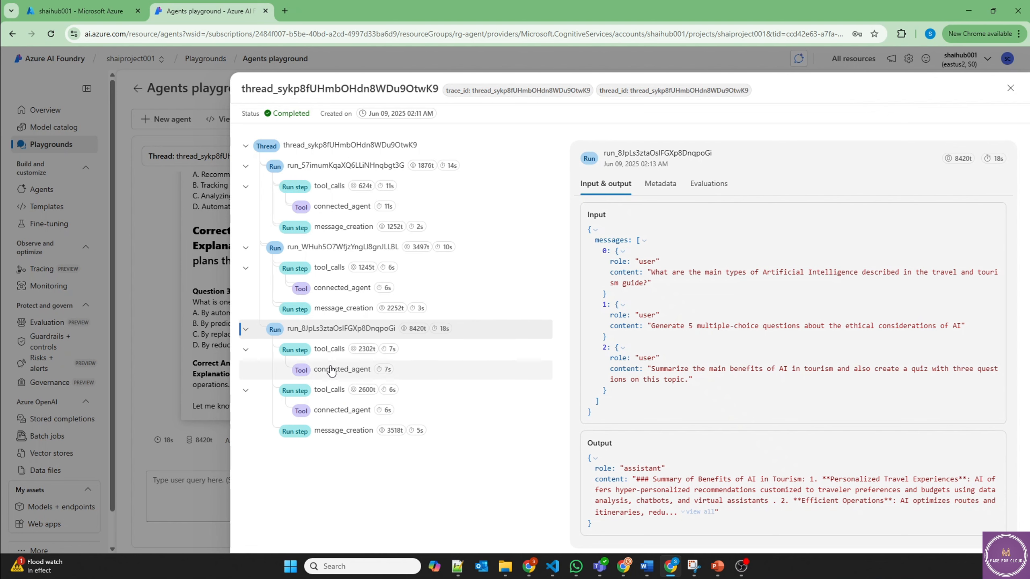
pyautogui.click(348, 376)
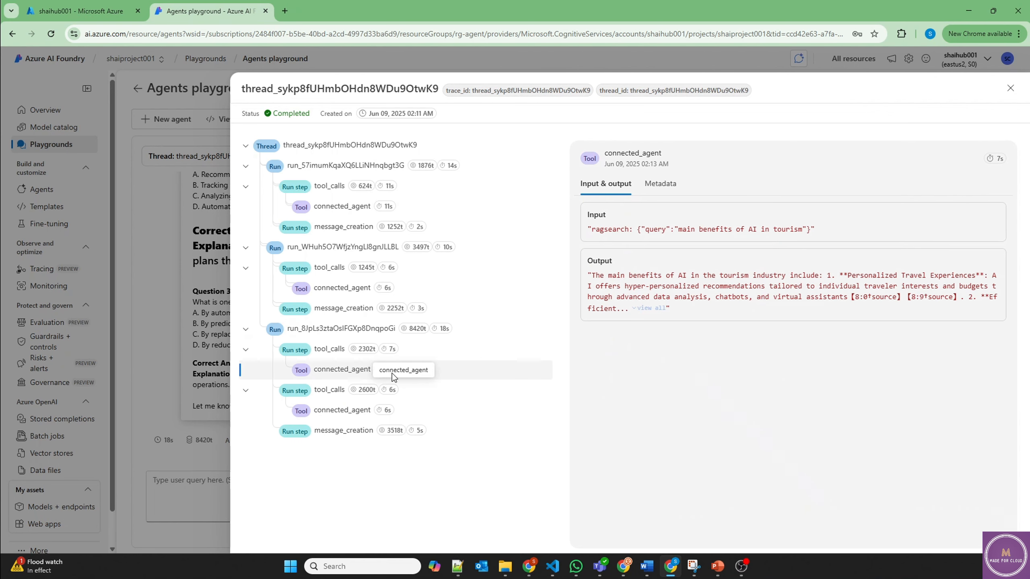
pyautogui.click(660, 184)
pyautogui.moveTo(672, 433); pyautogui.dragTo(642, 433)
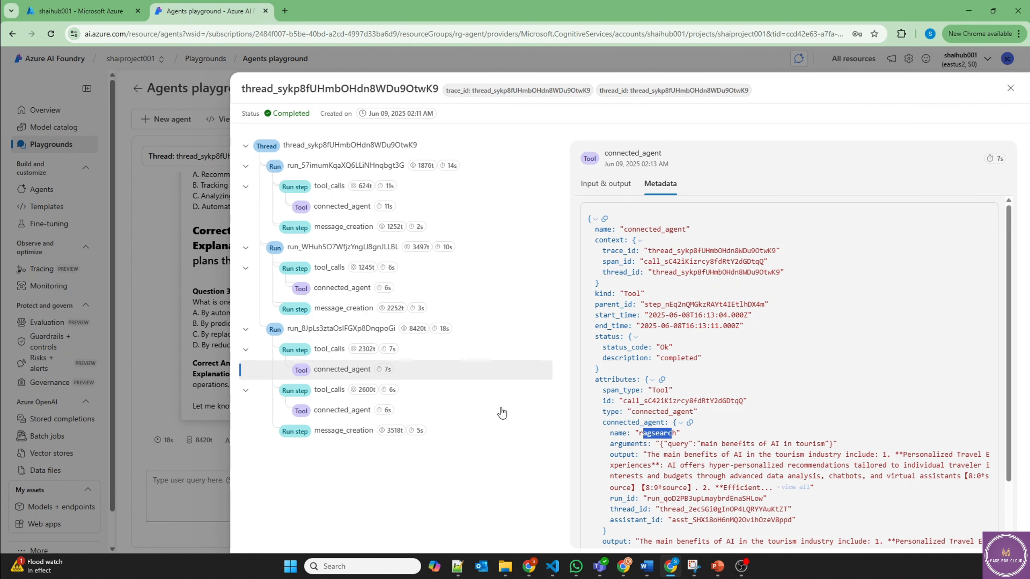
pyautogui.click(357, 415)
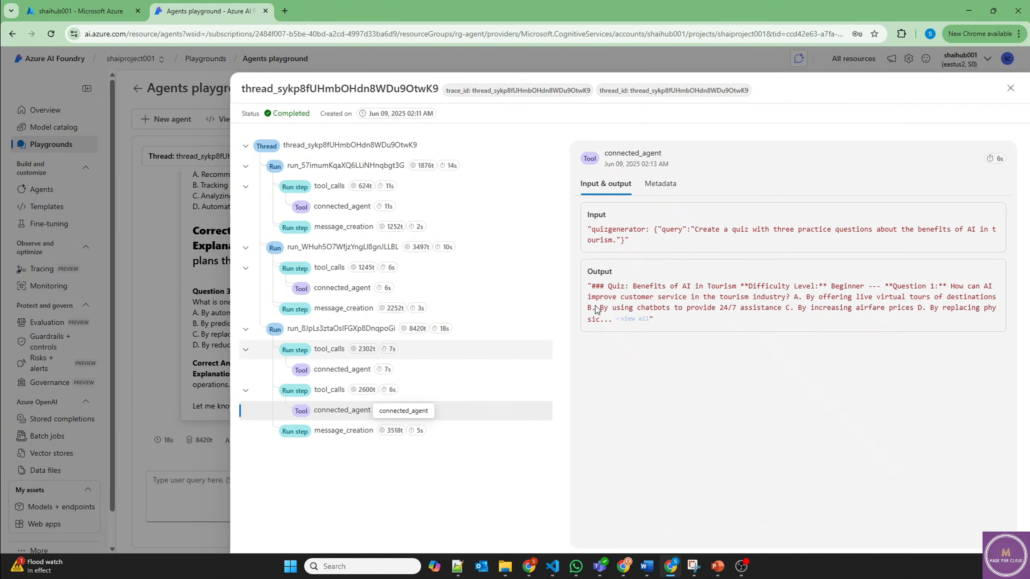
pyautogui.click(660, 184)
pyautogui.moveTo(635, 433); pyautogui.dragTo(691, 434)
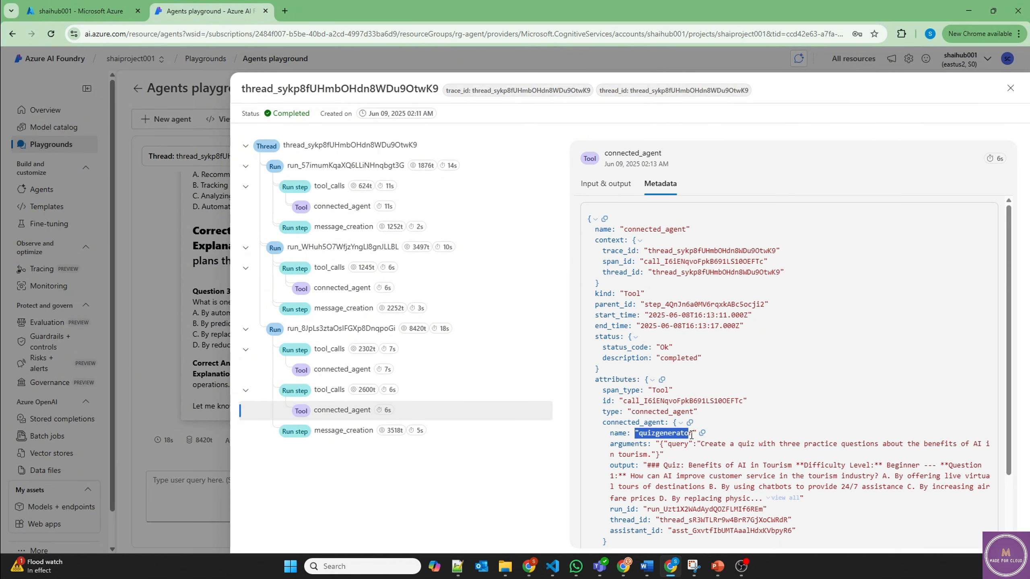
pyautogui.press('Escape')
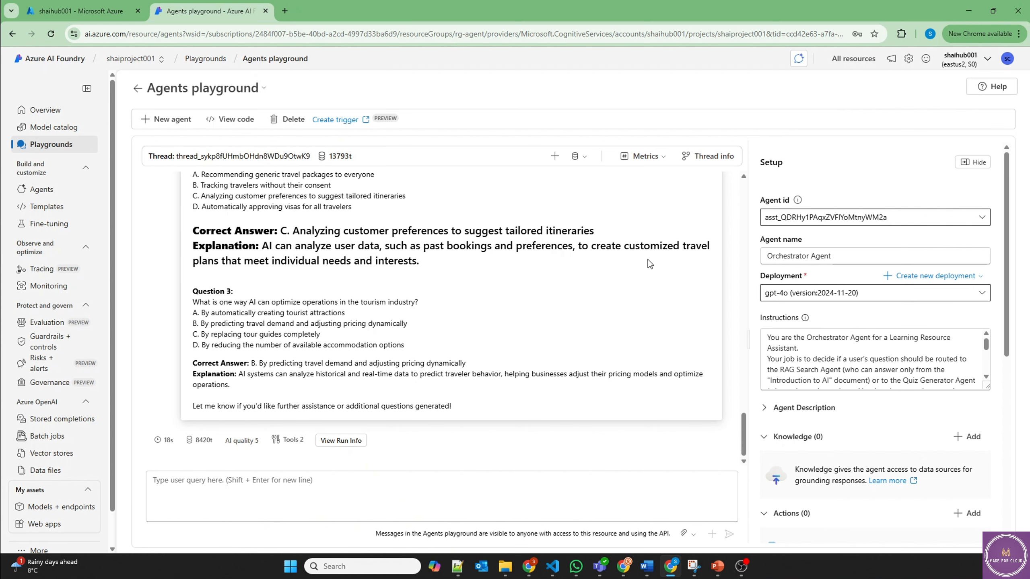
# Step: Highlight the azure.ai.projects and azure.ai.agents.models imports and the credential argument in app.py
pyautogui.hotkey('alt', 'Tab')
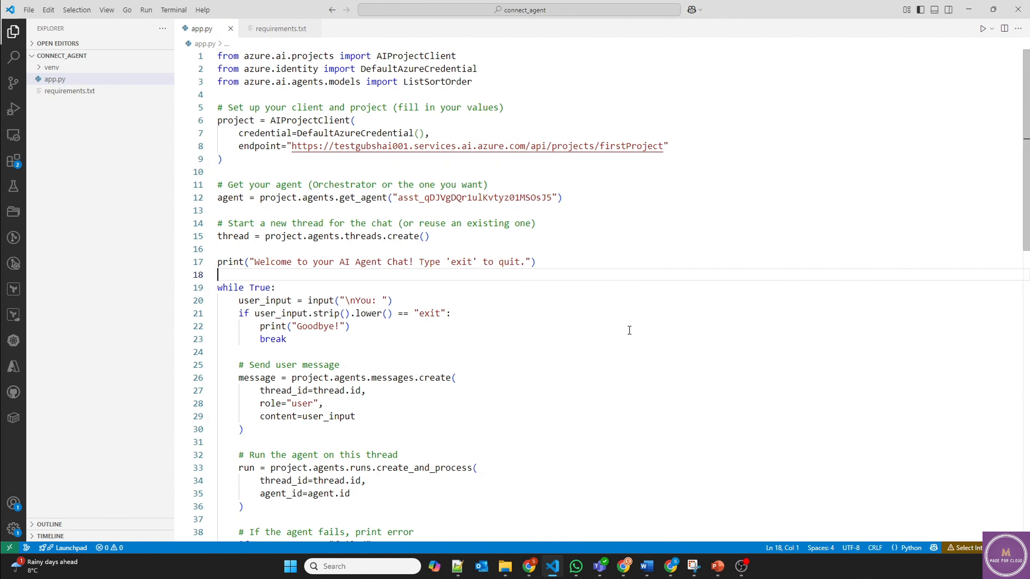
pyautogui.moveTo(245, 56); pyautogui.dragTo(321, 69)
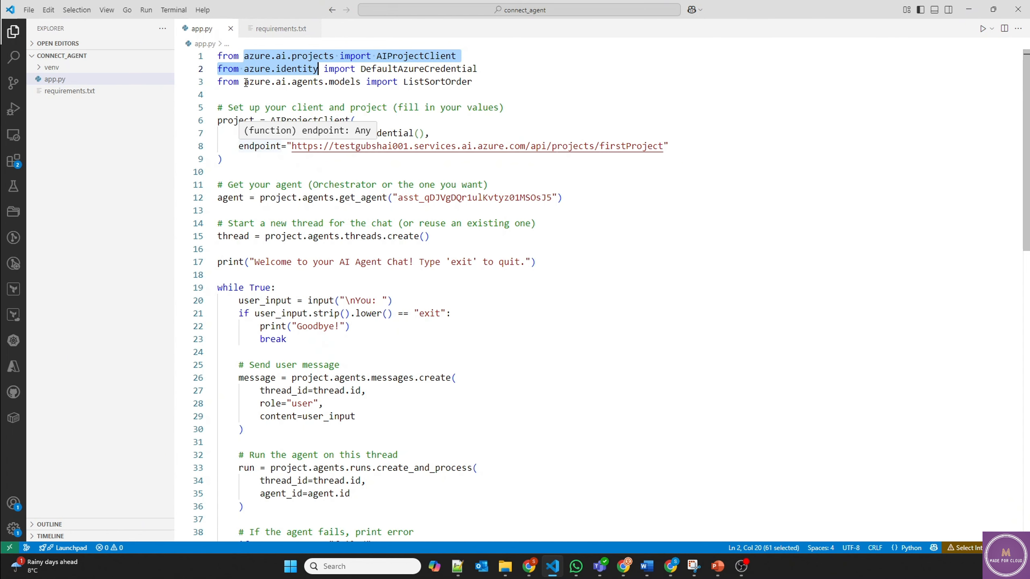
pyautogui.moveTo(246, 83); pyautogui.dragTo(362, 83)
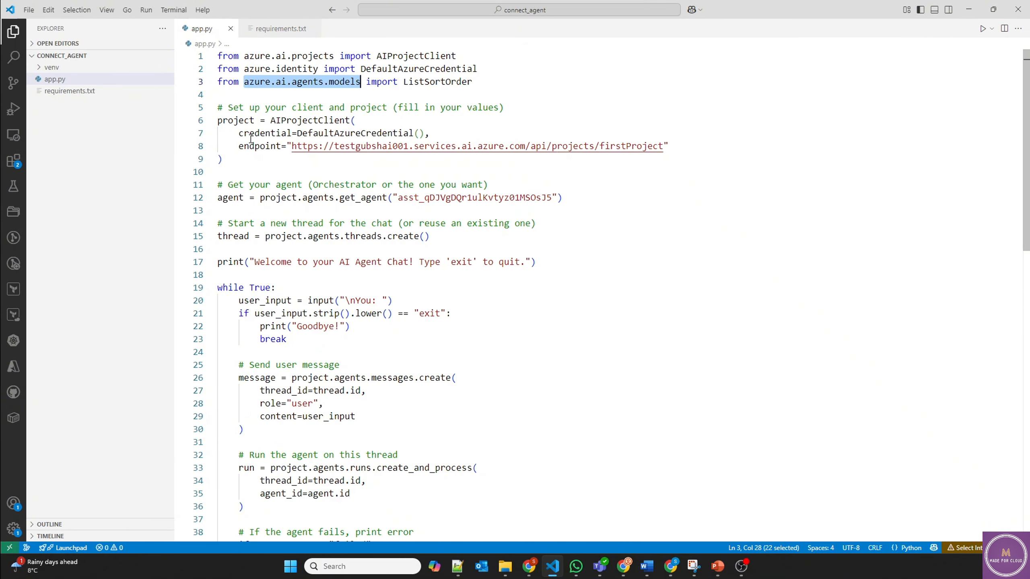
pyautogui.moveTo(234, 133); pyautogui.dragTo(431, 134)
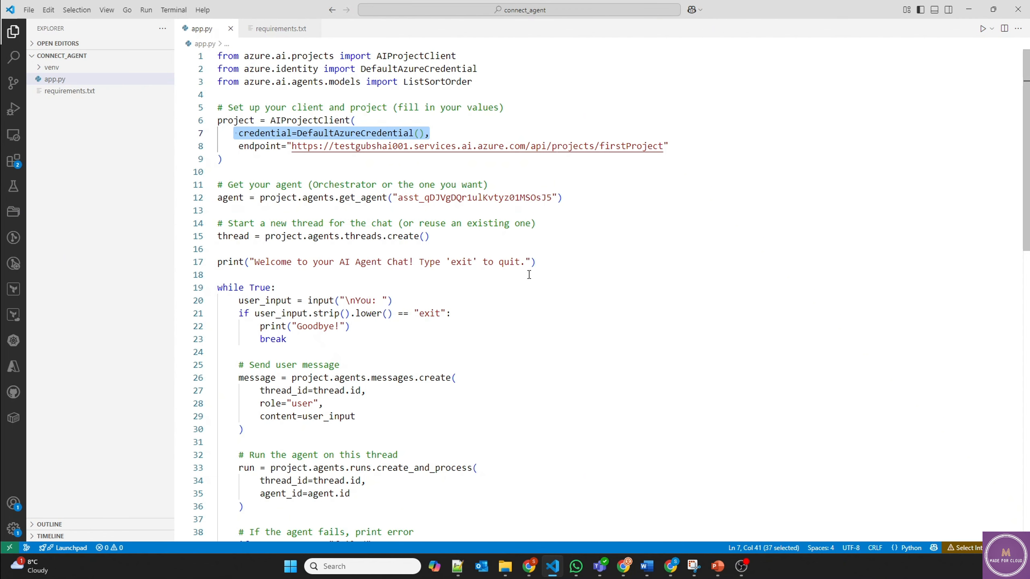
# Step: Copy the Azure AI Foundry project endpoint from the shaiproject001 Overview page
pyautogui.click(671, 566)
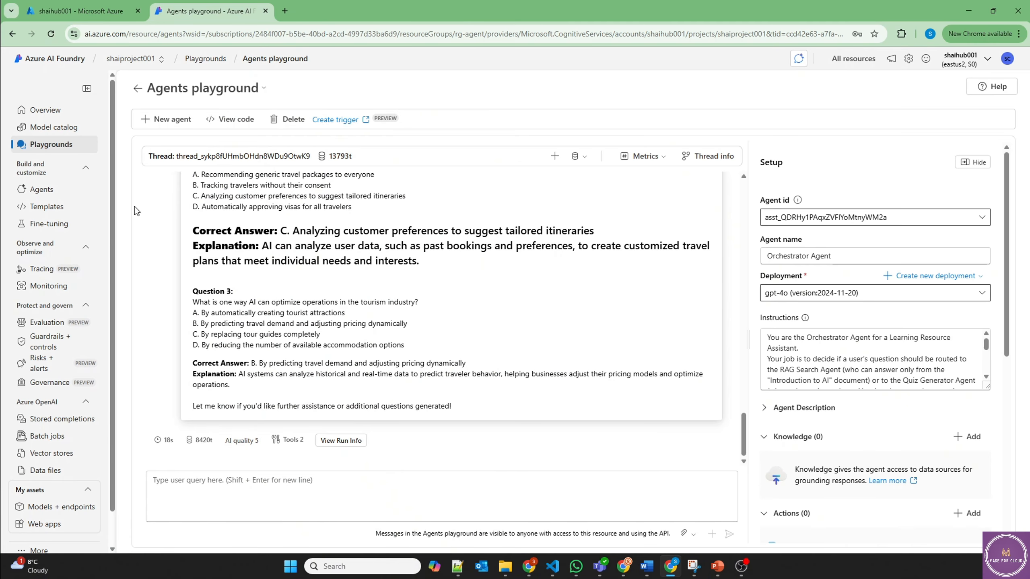
pyautogui.click(50, 118)
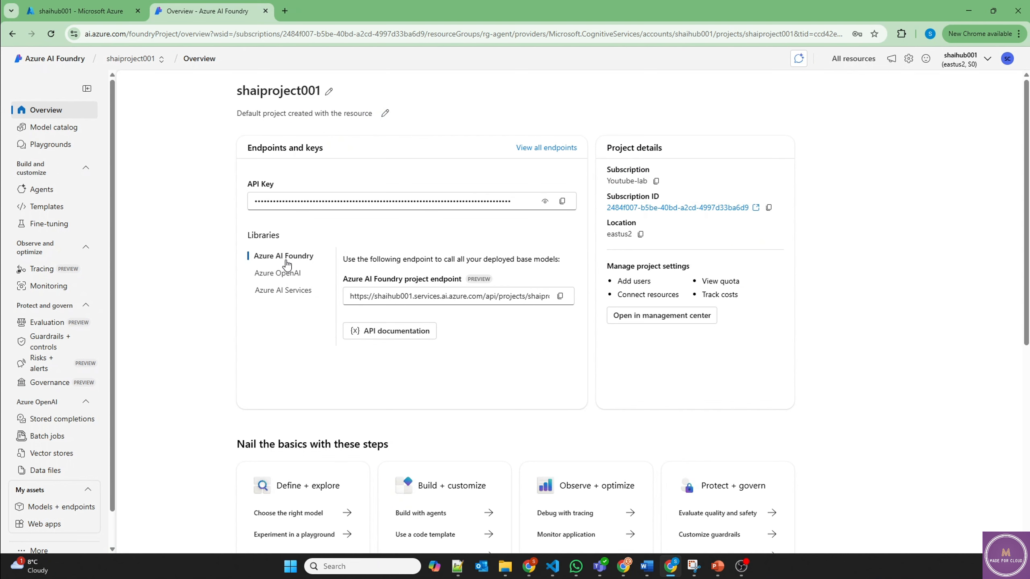
pyautogui.click(560, 296)
pyautogui.hotkey('alt', 'Tab')
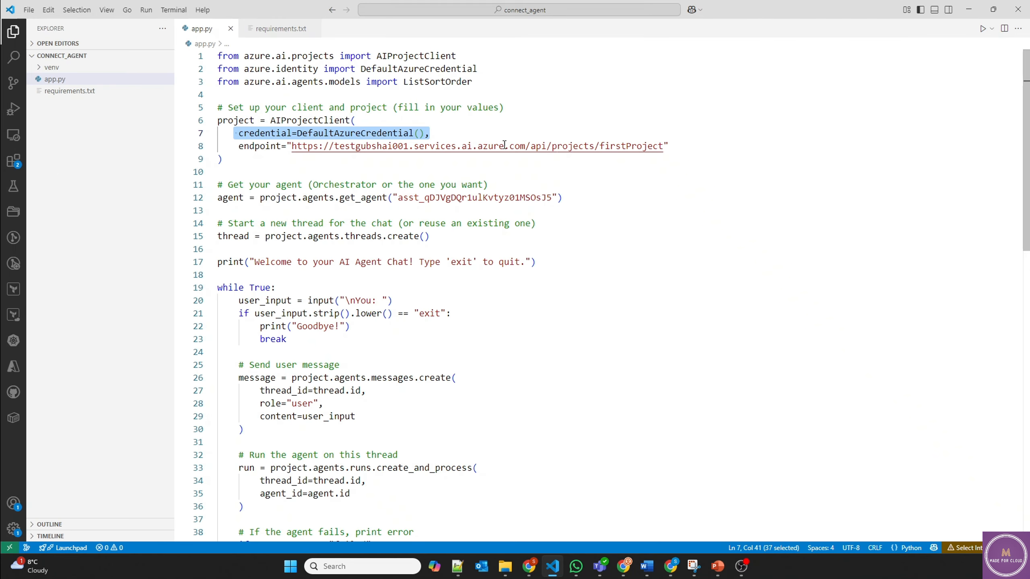
# Step: Replace line 8's endpoint with the shaiproject001 URL and save app.py
pyautogui.moveTo(292, 146); pyautogui.dragTo(664, 148)
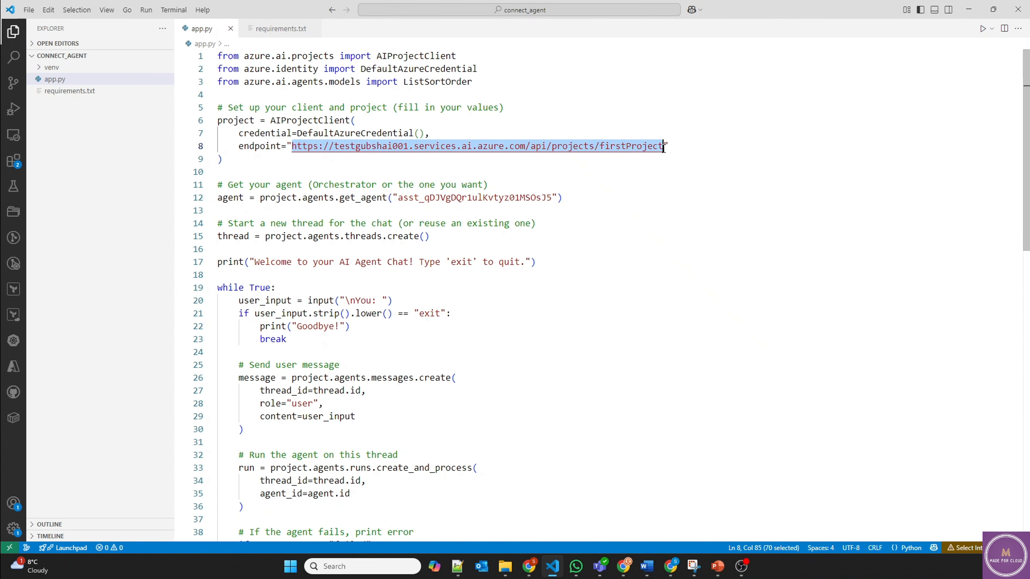
pyautogui.hotkey('ctrl', 'v')
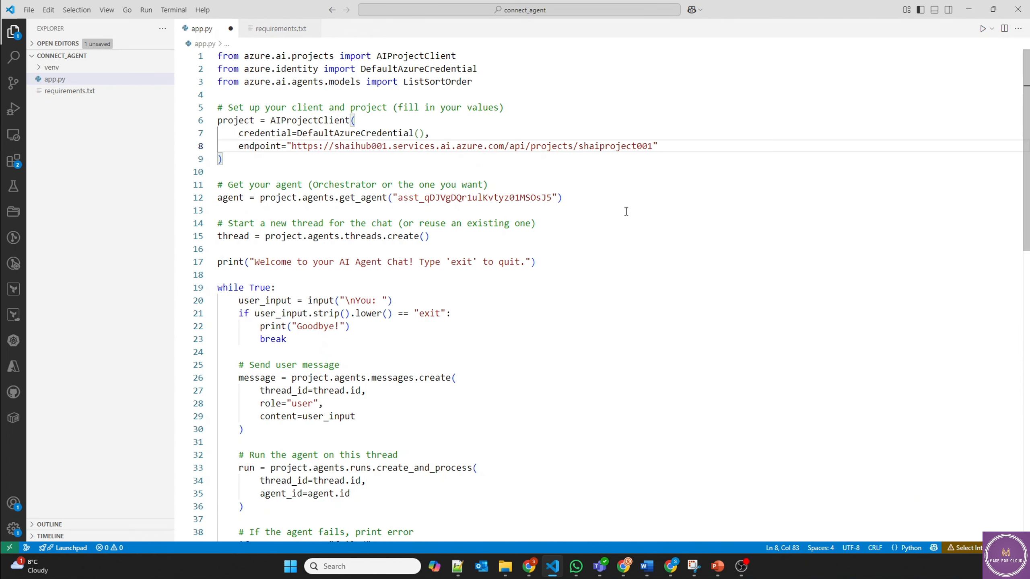
pyautogui.hotkey('ctrl', 's')
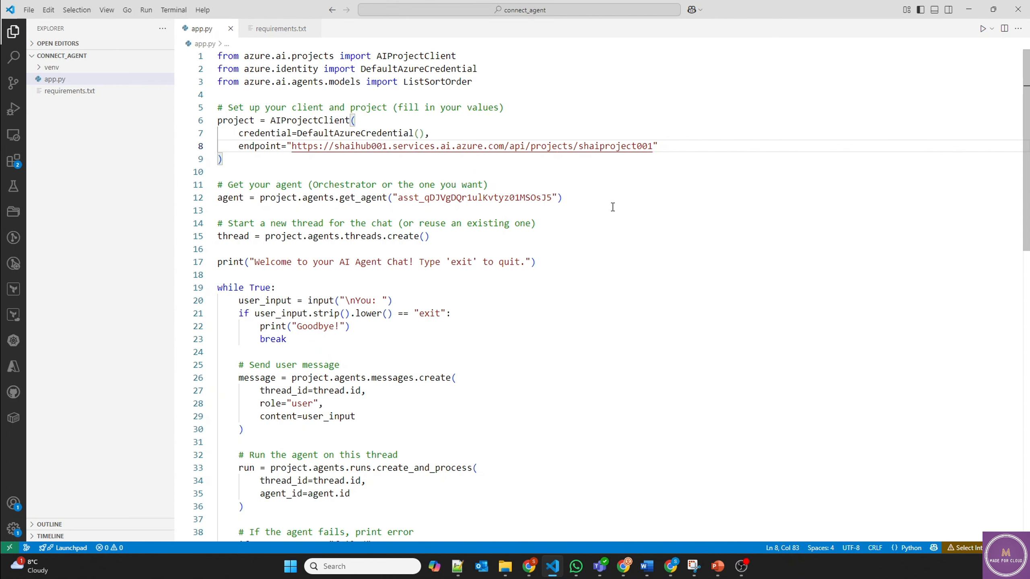
pyautogui.hotkey('alt', 'Tab')
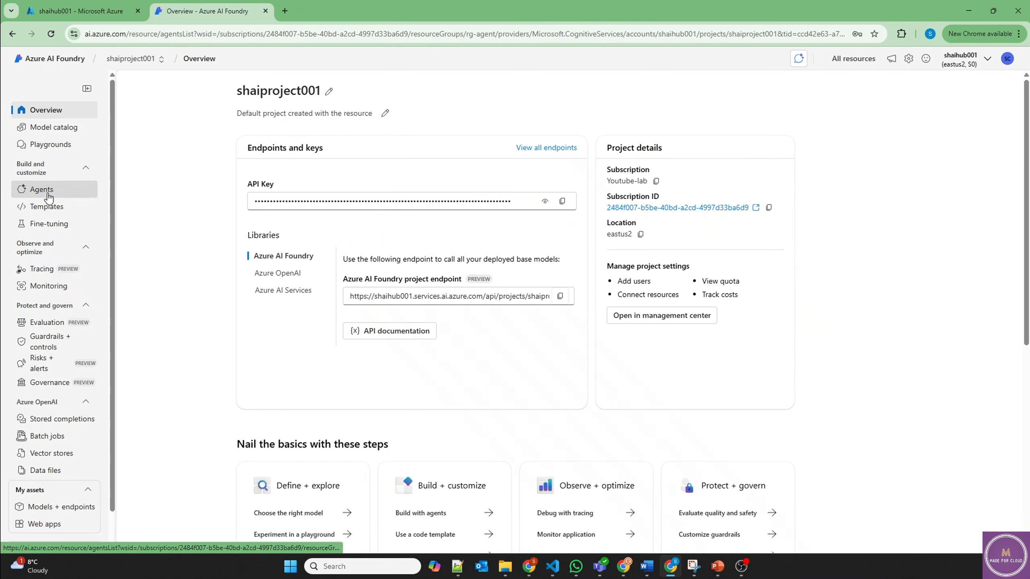
# Step: Select and copy the Orchestrator Agent's ID from the Agents list
pyautogui.click(45, 190)
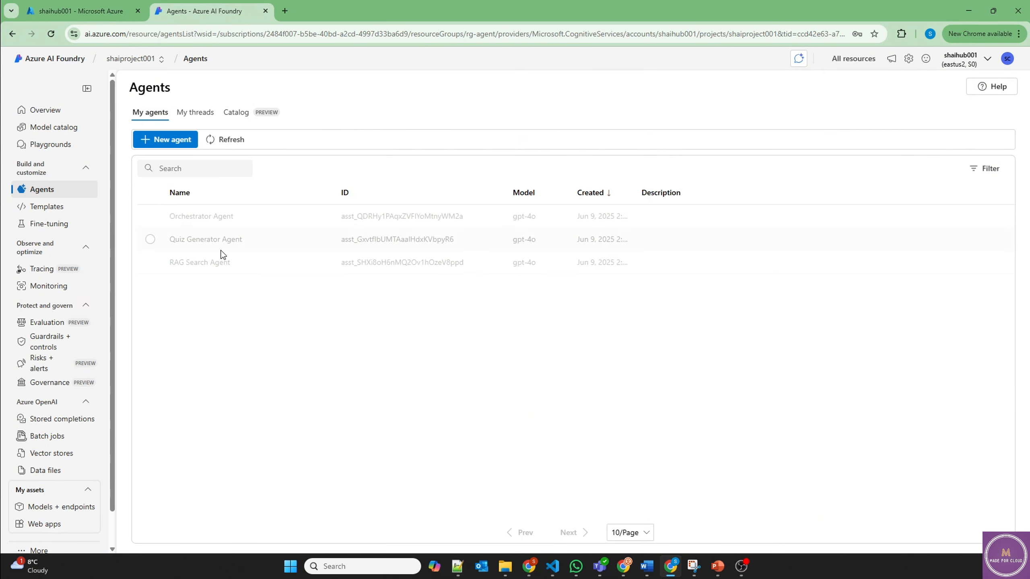
pyautogui.click(240, 220)
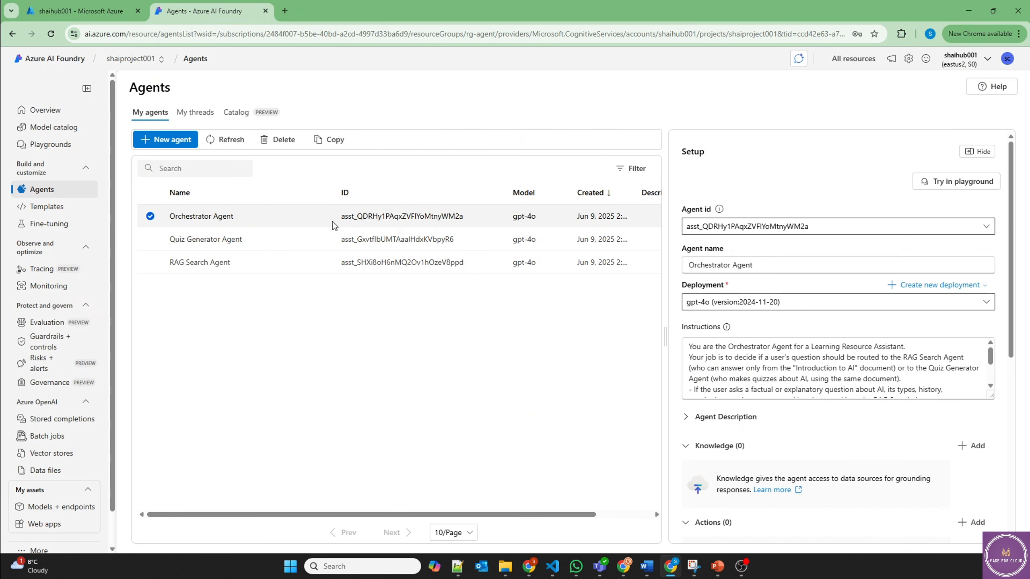
pyautogui.moveTo(338, 221); pyautogui.dragTo(465, 222)
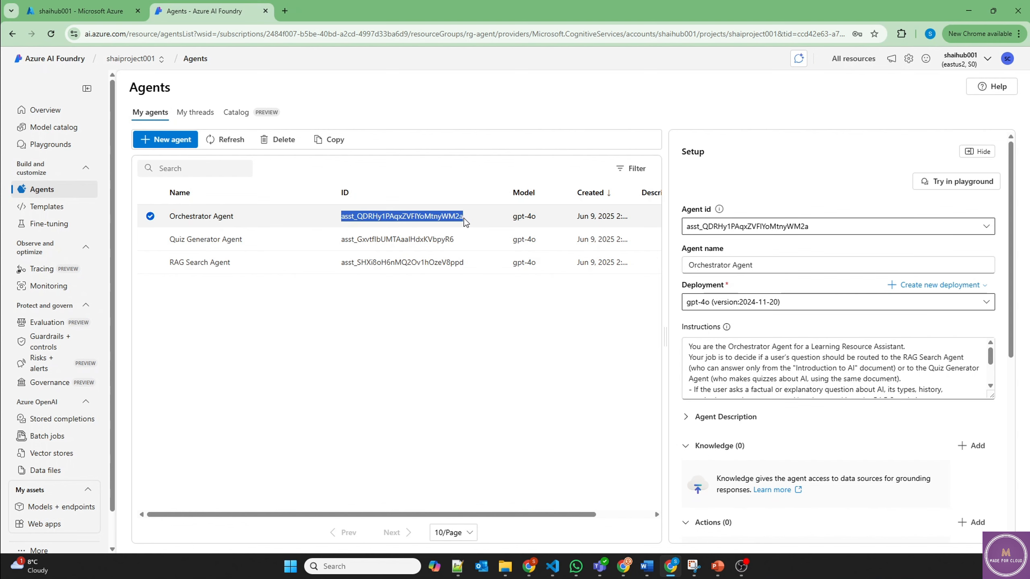
pyautogui.hotkey('alt', 'Tab')
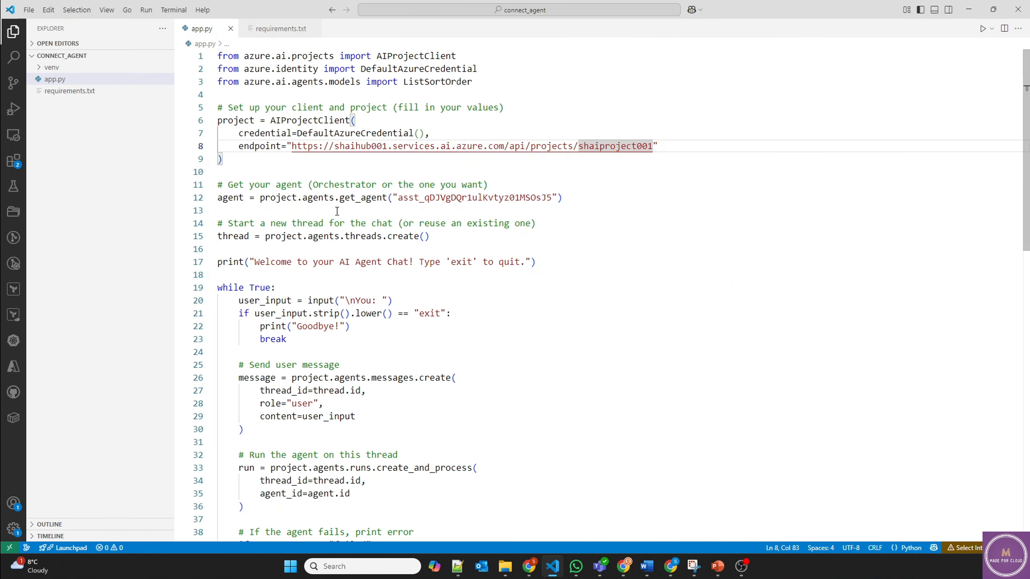
# Step: Paste the Orchestrator Agent's ID into line 12's get_agent call and review the thread creation
pyautogui.moveTo(399, 199); pyautogui.dragTo(553, 201)
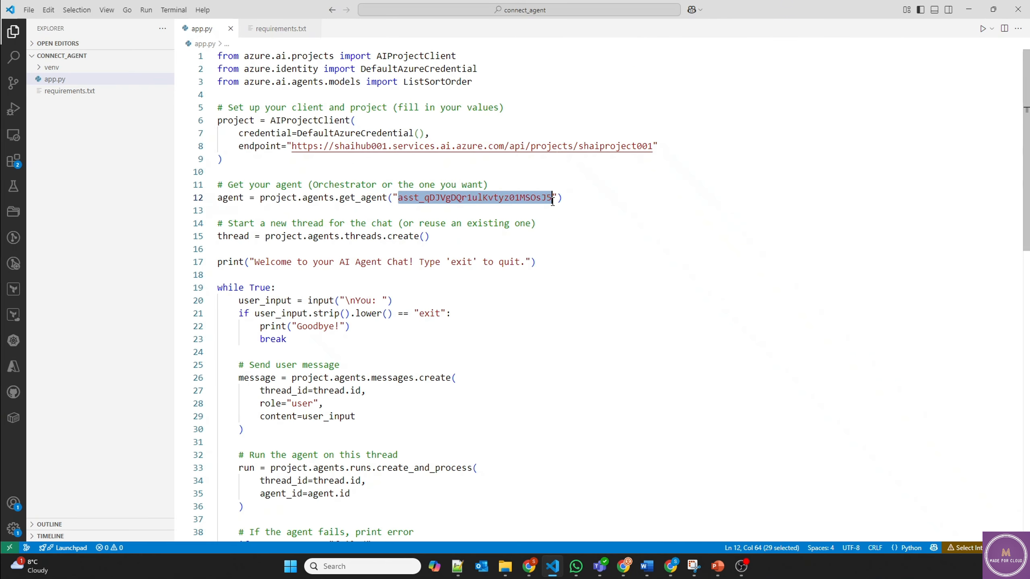
pyautogui.hotkey('ctrl', 'v')
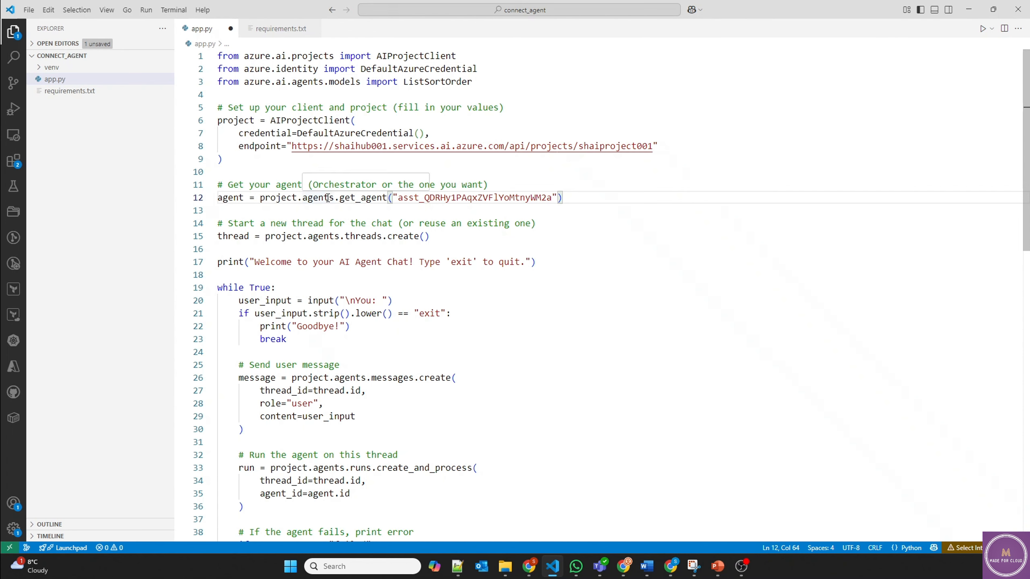
pyautogui.moveTo(340, 198); pyautogui.dragTo(552, 198)
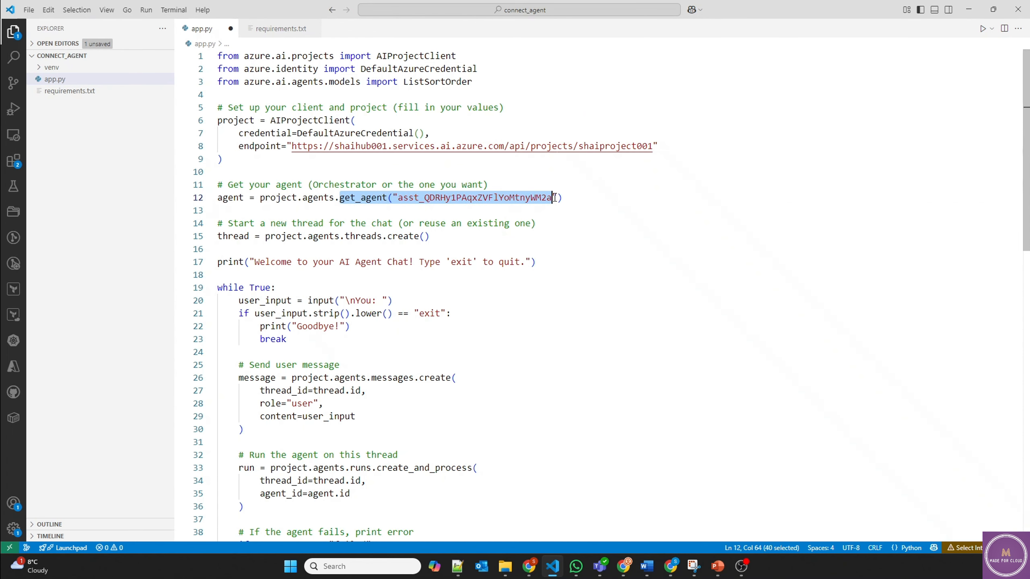
pyautogui.moveTo(265, 237); pyautogui.dragTo(445, 238)
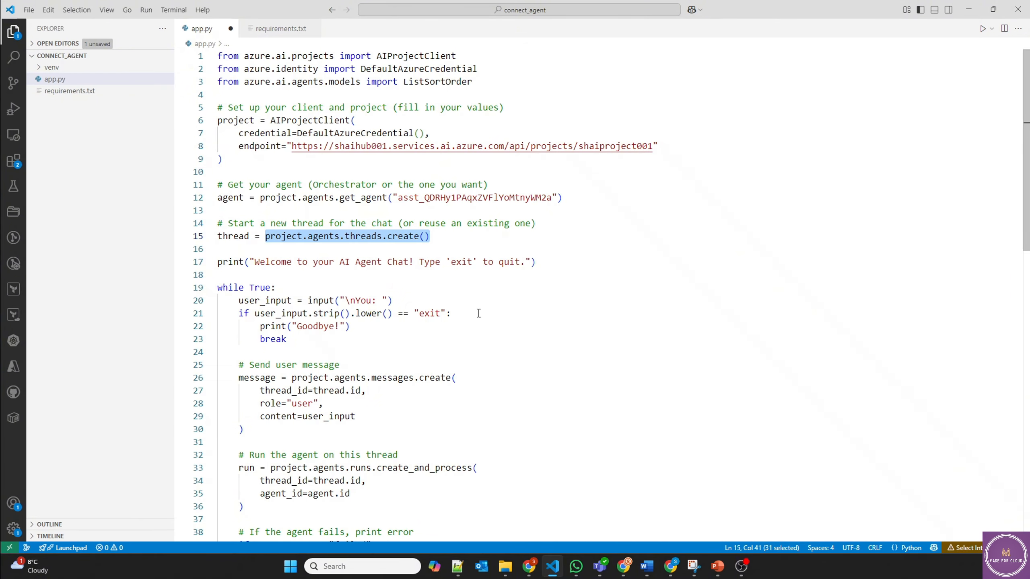
# Step: Save the updated app.py and scroll down through the rest of the code
pyautogui.click(578, 248)
pyautogui.hotkey('ctrl', 's')
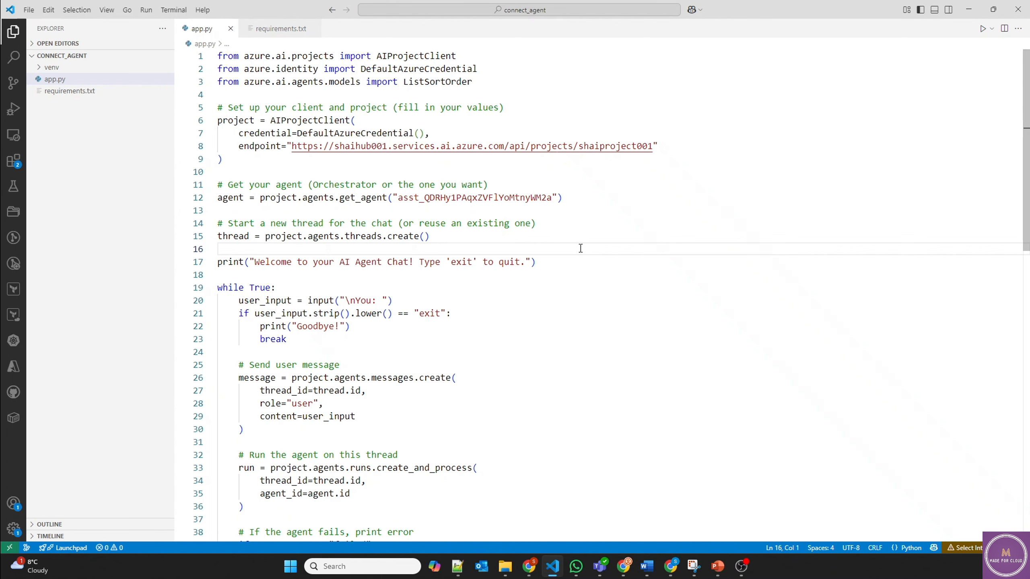
pyautogui.scroll(-1, 568, 260)
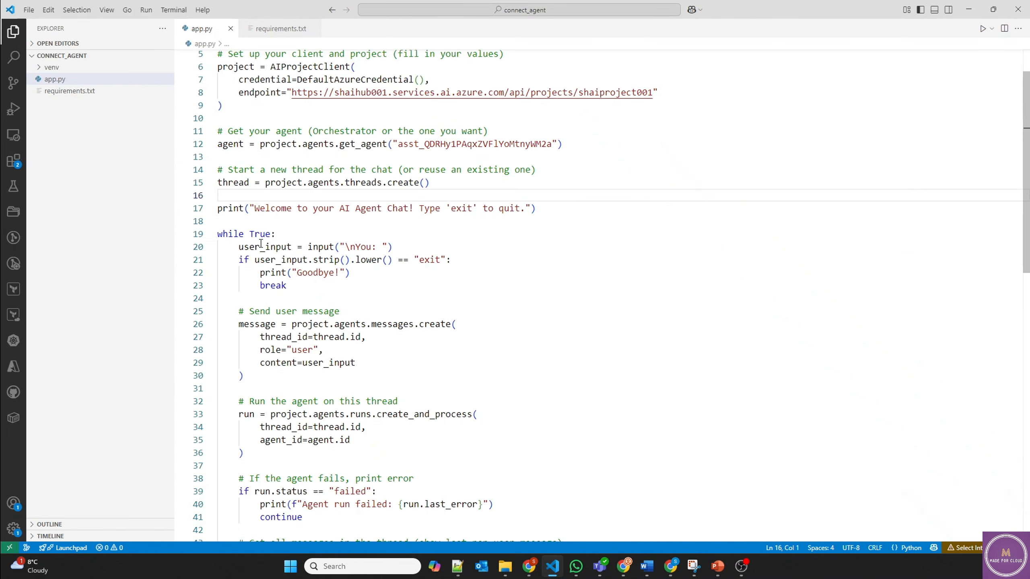
pyautogui.scroll(-1, 336, 268)
pyautogui.scroll(-5, 365, 263)
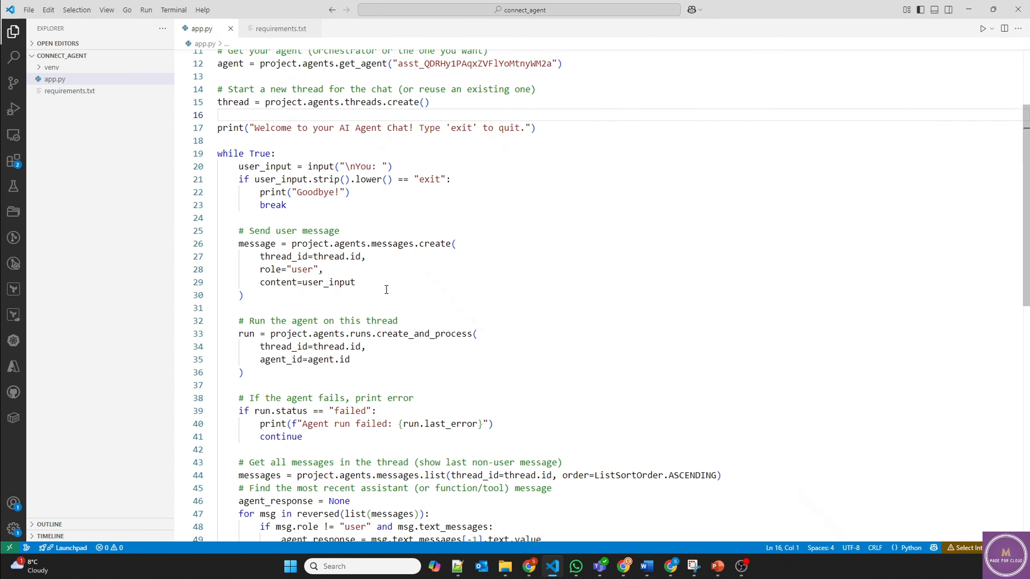
pyautogui.scroll(-1, 387, 290)
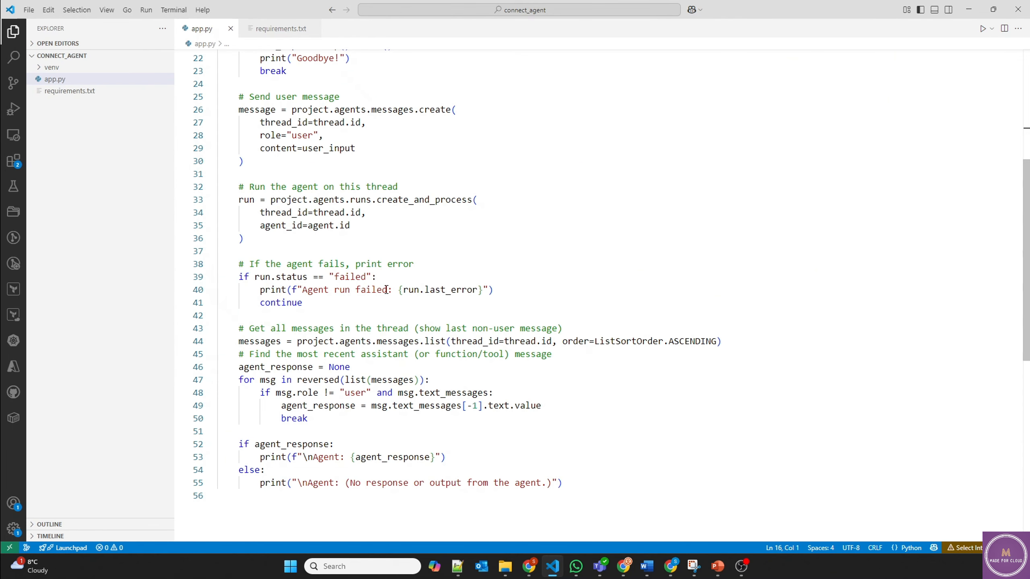
# Step: Open a new terminal and activate the venv with .\venv\Scripts\activate
pyautogui.click(174, 10)
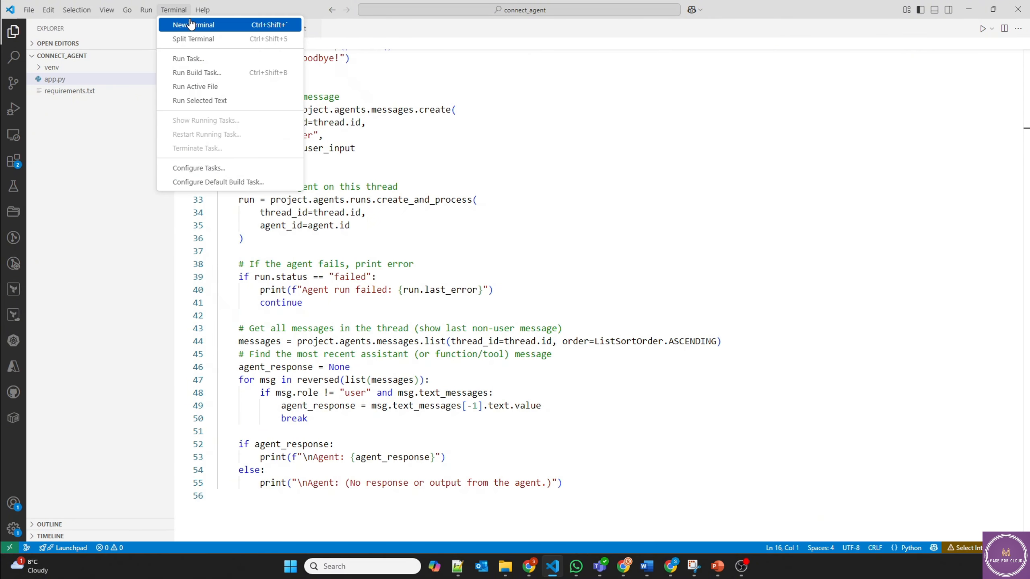
pyautogui.click(191, 23)
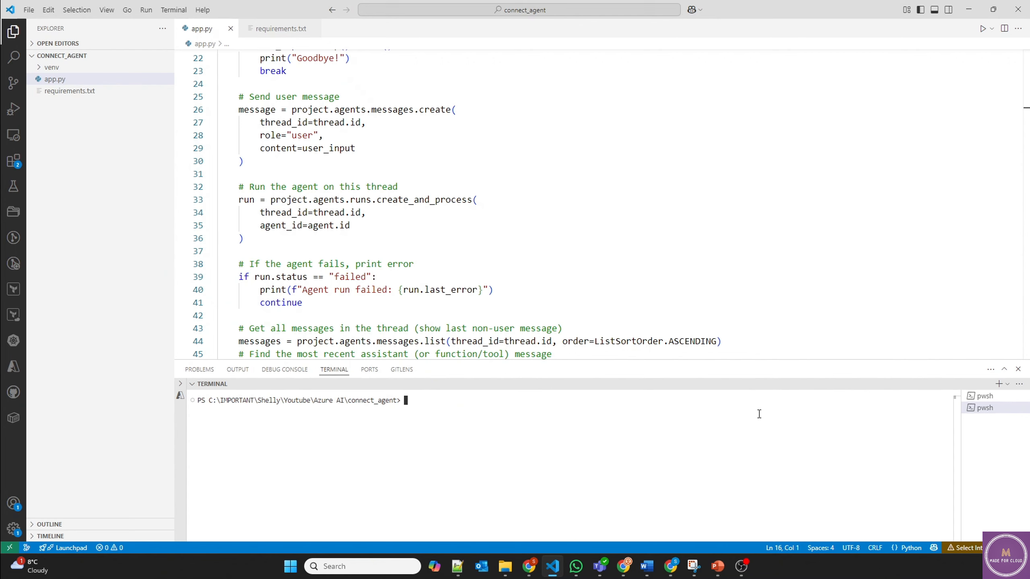
pyautogui.write('pyth')
pyautogui.press('BackSpace')
pyautogui.press('BackSpace')
pyautogui.press('BackSpace')
pyautogui.press('BackSpace')
pyautogui.write('.\\v')
pyautogui.press('Right')
pyautogui.press('Return')
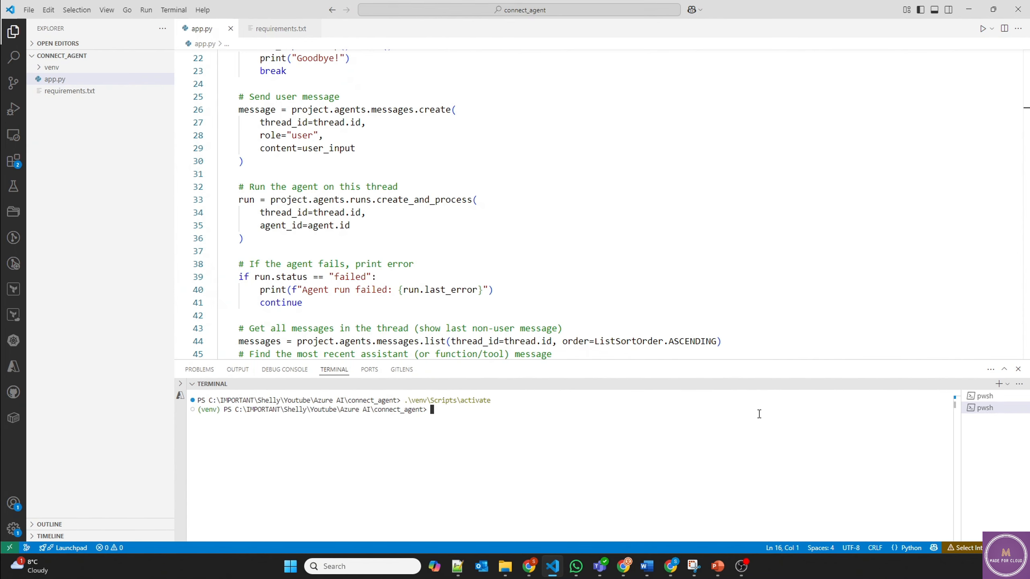
# Step: After checking requirements.txt, run python.exe .\app.py and enlarge the terminal to show the chat prompt
pyautogui.click(311, 99)
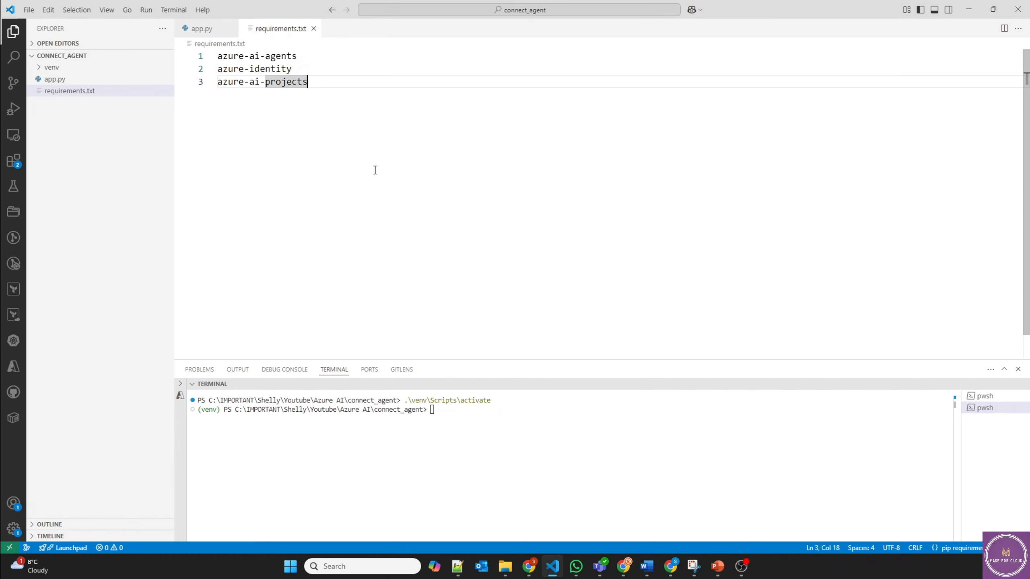
pyautogui.click(498, 449)
pyautogui.write('pip')
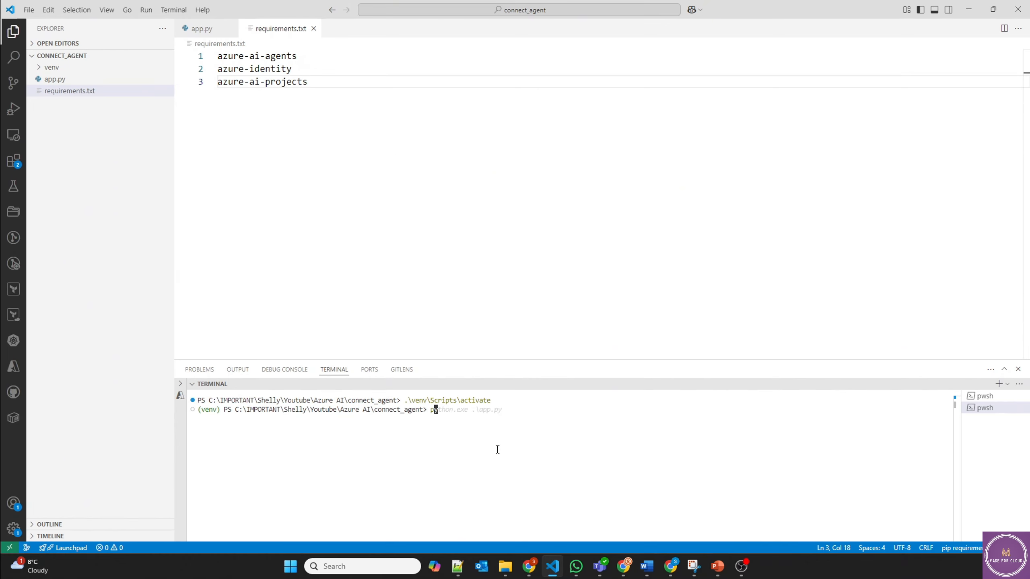
pyautogui.press('Right')
pyautogui.press('BackSpace')
pyautogui.press('BackSpace')
pyautogui.press('BackSpace')
pyautogui.press('BackSpace')
pyautogui.press('BackSpace')
pyautogui.press('BackSpace')
pyautogui.press('BackSpace')
pyautogui.press('BackSpace')
pyautogui.press('BackSpace')
pyautogui.press('BackSpace')
pyautogui.press('BackSpace')
pyautogui.press('BackSpace')
pyautogui.press('BackSpace')
pyautogui.press('BackSpace')
pyautogui.press('BackSpace')
pyautogui.press('BackSpace')
pyautogui.press('BackSpace')
pyautogui.press('BackSpace')
pyautogui.press('BackSpace')
pyautogui.press('BackSpace')
pyautogui.press('BackSpace')
pyautogui.press('BackSpace')
pyautogui.press('BackSpace')
pyautogui.press('BackSpace')
pyautogui.press('BackSpace')
pyautogui.press('BackSpace')
pyautogui.press('BackSpace')
pyautogui.press('BackSpace')
pyautogui.press('BackSpace')
pyautogui.press('BackSpace')
pyautogui.press('BackSpace')
pyautogui.write('python')
pyautogui.press('BackSpace')
pyautogui.press('Tab')
pyautogui.press('Tab')
pyautogui.press('Return')
pyautogui.moveTo(557, 359); pyautogui.dragTo(544, 127)
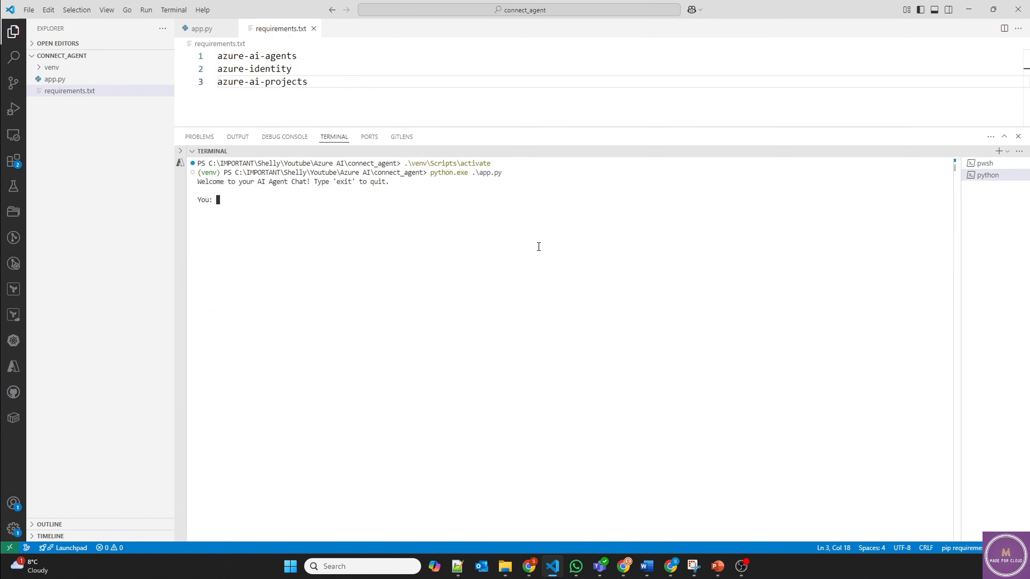
# Step: Send 'hi' to the agent, then ask for the main types of AI in the travel and tourism guide
pyautogui.write('hi')
pyautogui.press('Return')
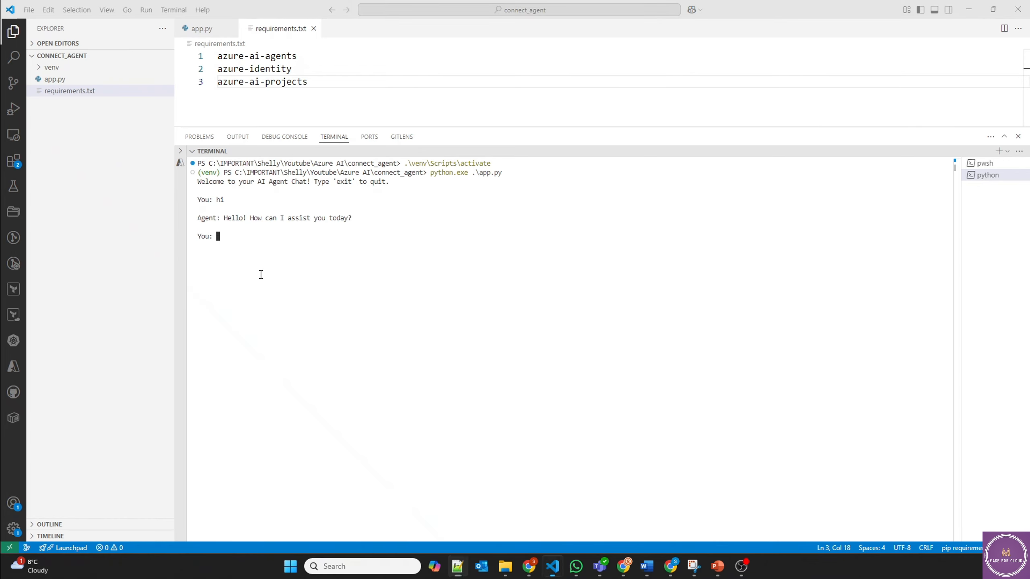
pyautogui.write('What are the main types of Artificial Intelligence described in the travel and tourism guide?')
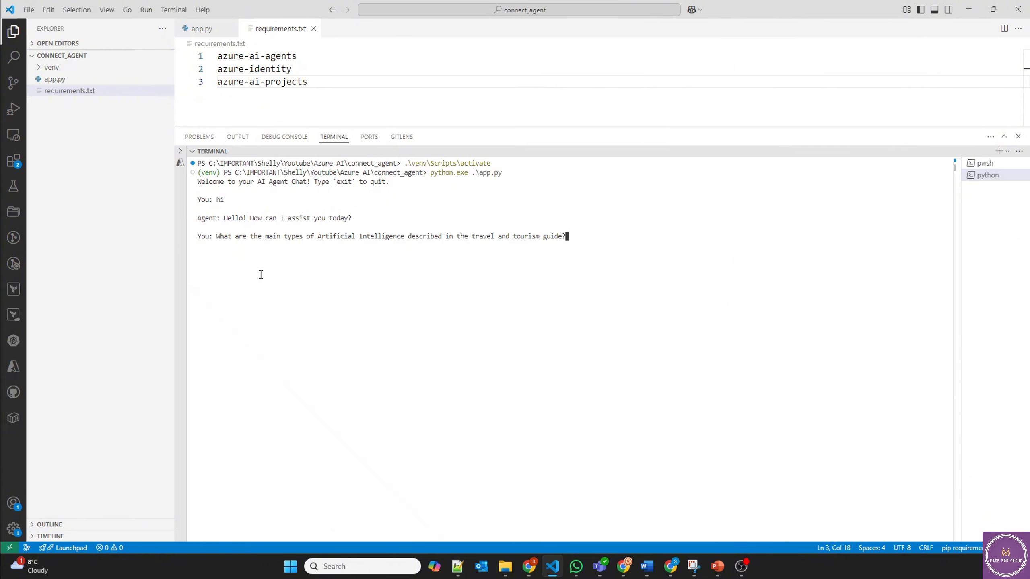
pyautogui.press('Return')
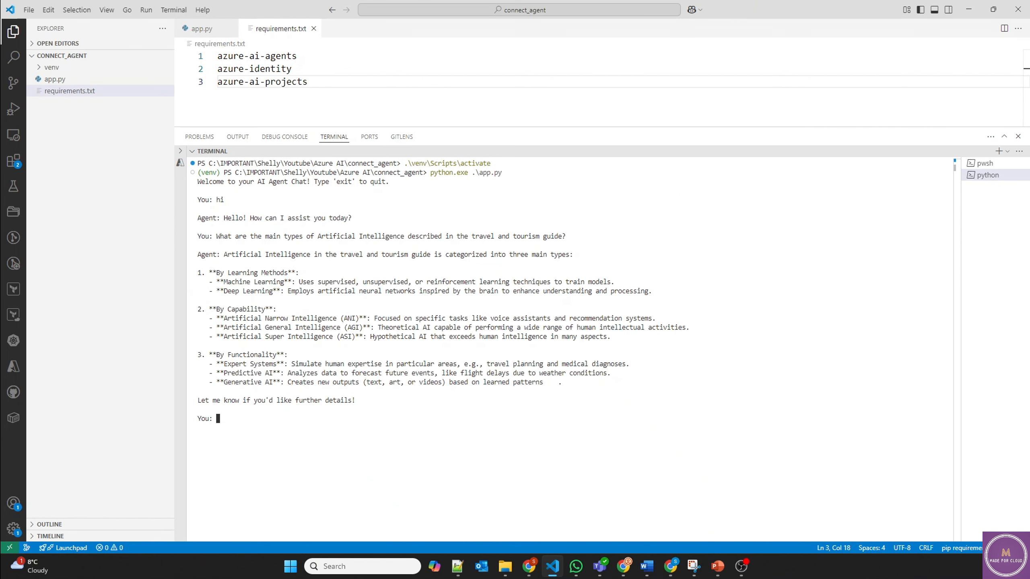
pyautogui.hotkey('alt', 'Tab')
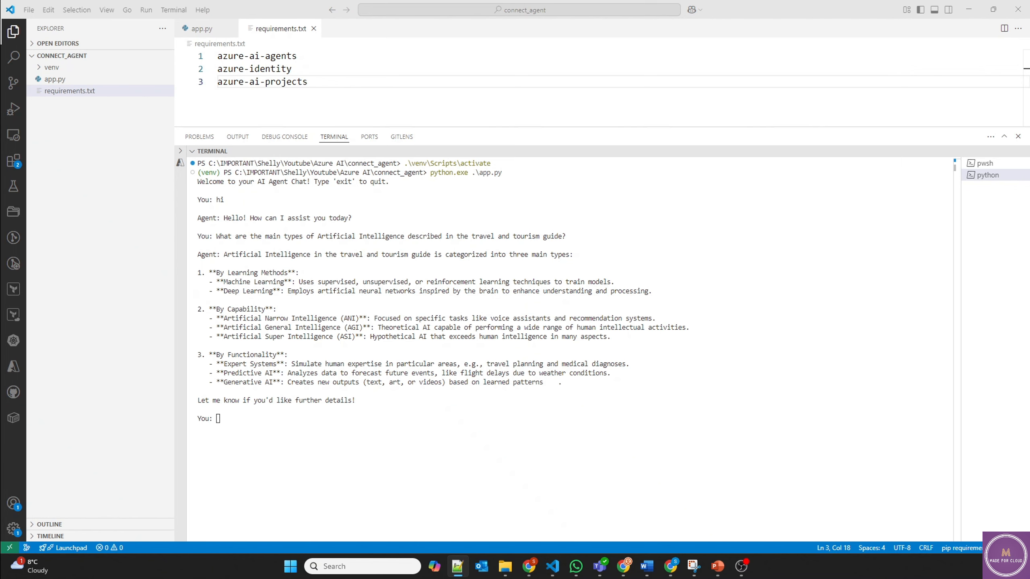
# Step: Ask the agent to summarize AI benefits in tourism and give a three-question quiz
pyautogui.click(302, 462)
pyautogui.write('Summarize the main benefits of AI in tourism and also create a quiz with three questions on this topic.')
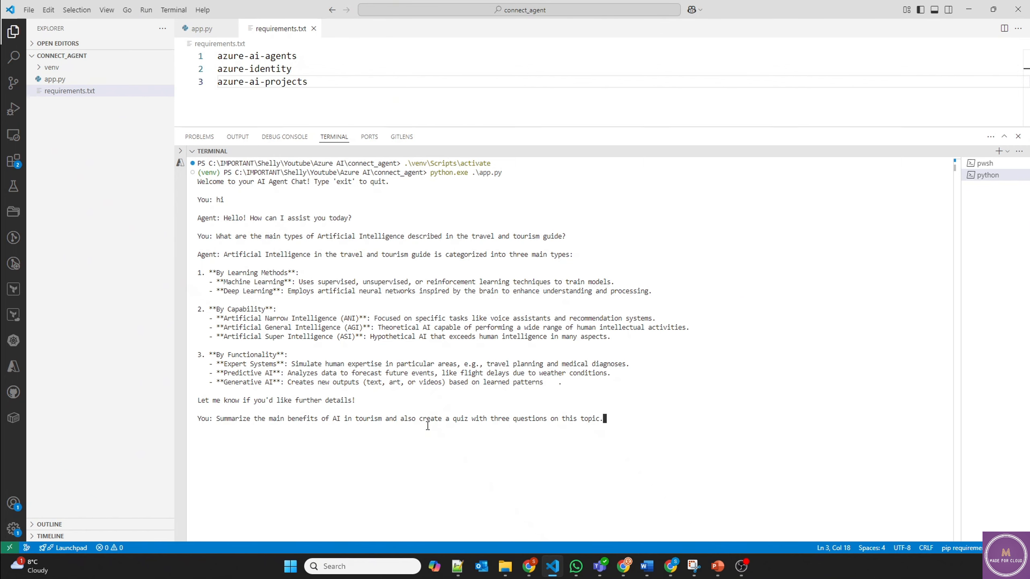
pyautogui.press('Return')
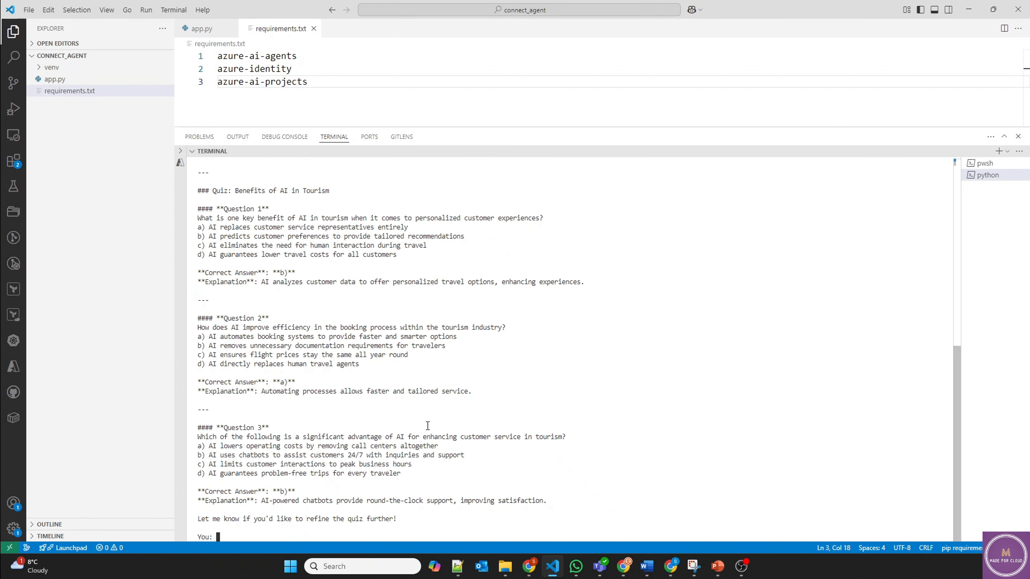
# Step: Review the six-benefit summary and quiz answers, then shrink the terminal panel
pyautogui.scroll(4, 403, 460)
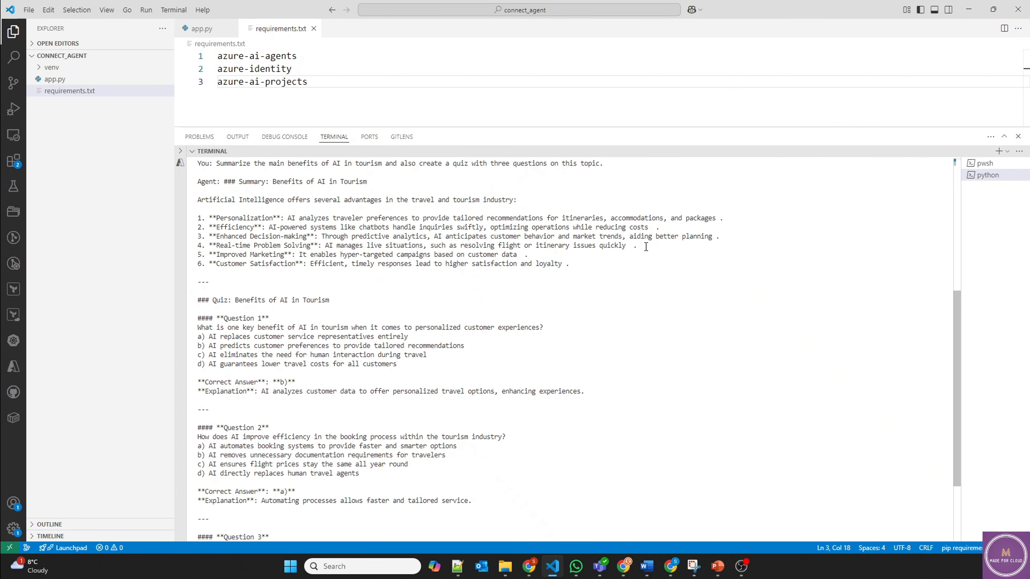
pyautogui.moveTo(645, 264); pyautogui.dragTo(204, 180)
pyautogui.scroll(-4, 363, 307)
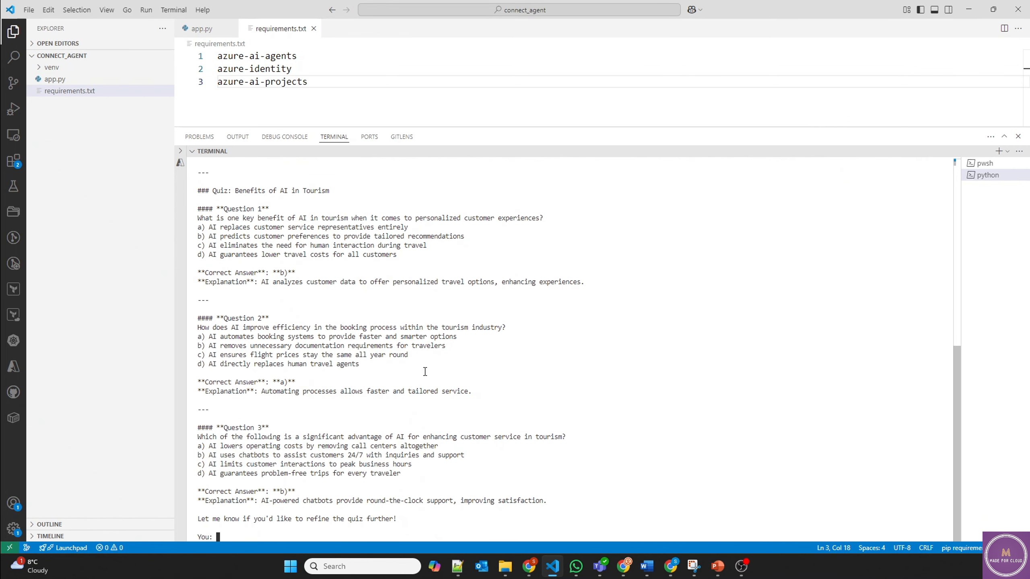
pyautogui.moveTo(433, 510); pyautogui.dragTo(264, 272)
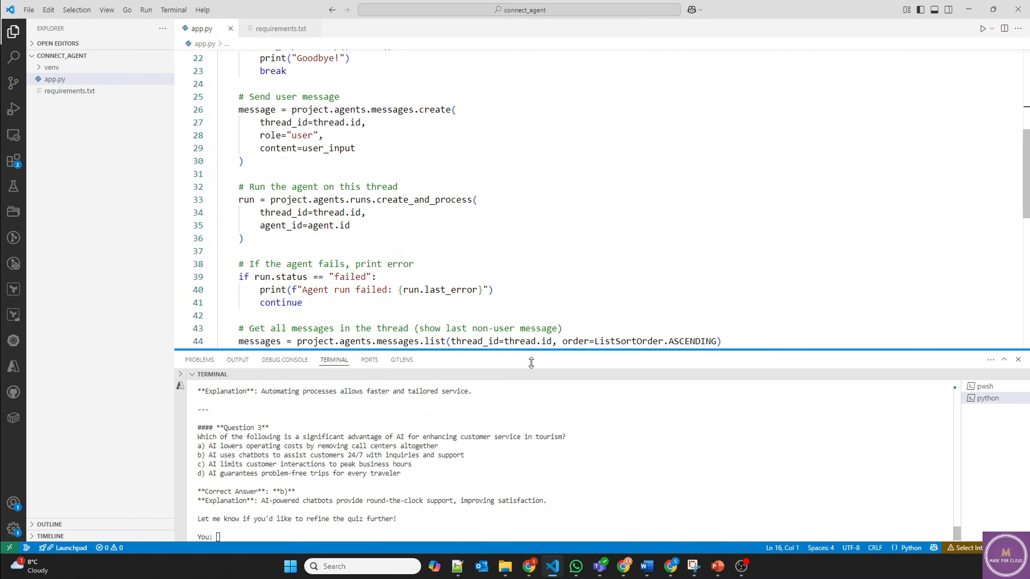
pyautogui.moveTo(532, 363); pyautogui.dragTo(532, 380)
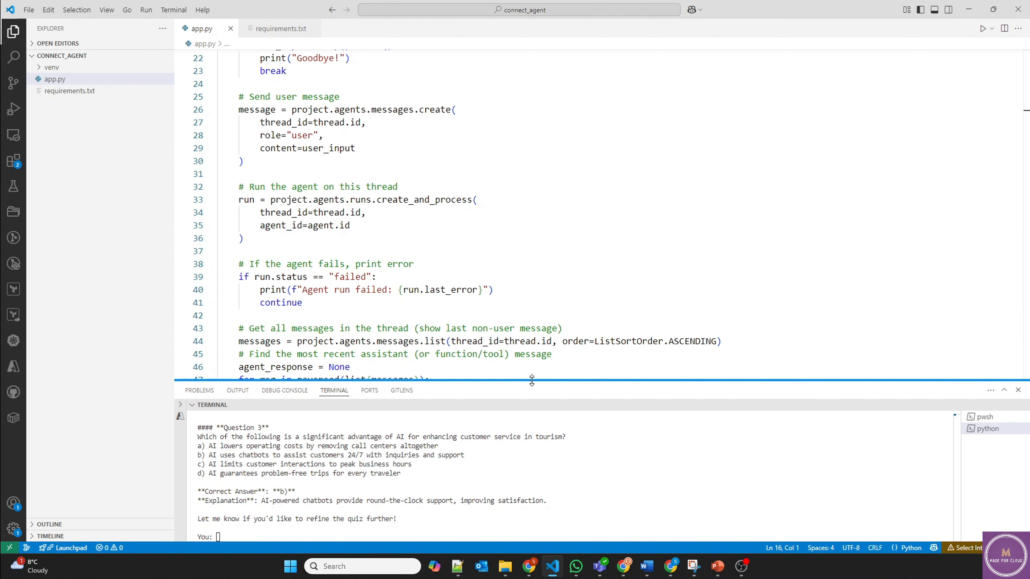